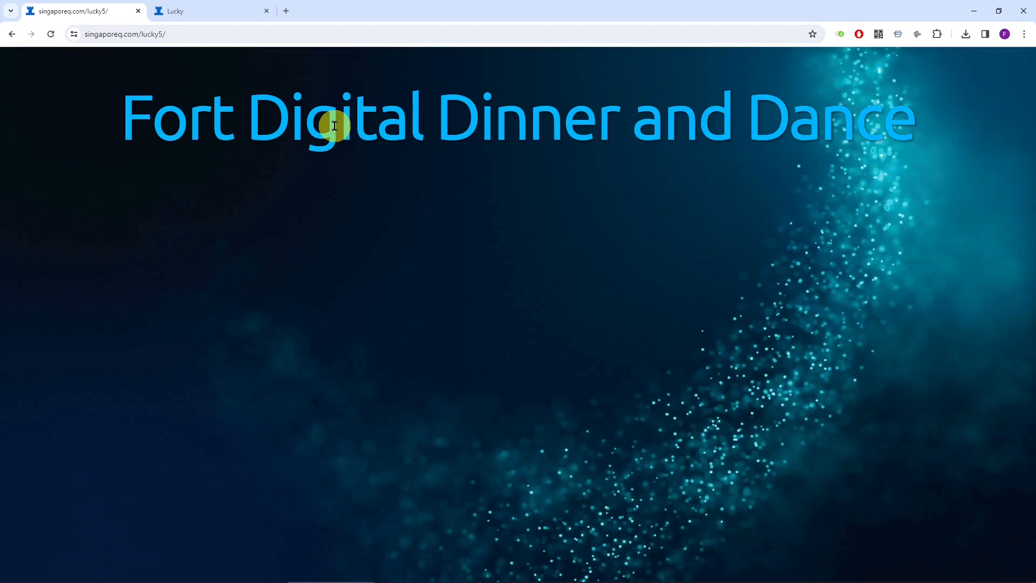
- Examine the addresses and contents of the public display page at singaporeq.com/lucky5/ and its admin page at singaporeq.com/lucky5/admin
double_click(132, 34)
triple_click(193, 34)
left_click(250, 104)
double_click(157, 33)
triple_click(158, 33)
left_click(229, 119)
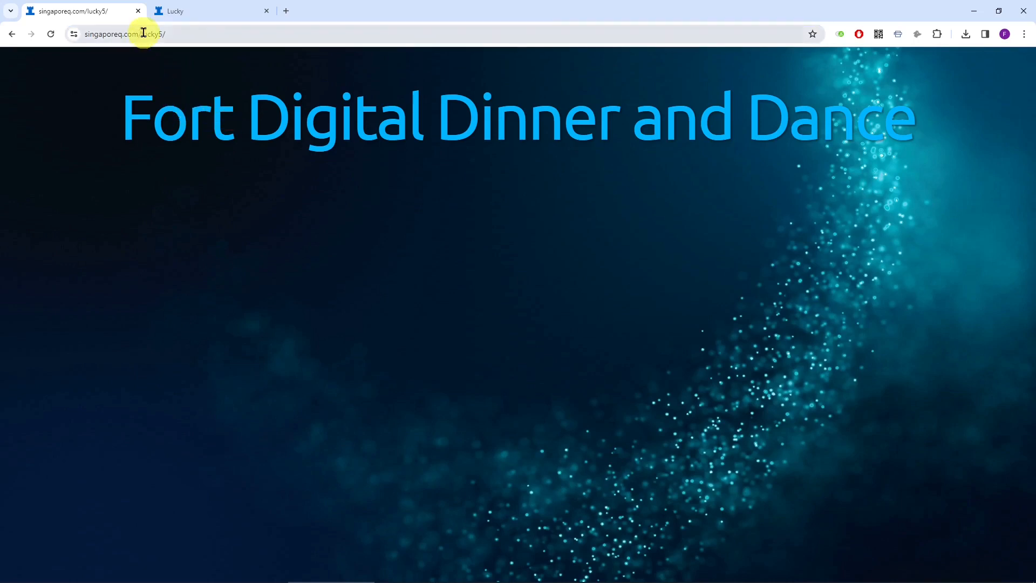
left_click(198, 6)
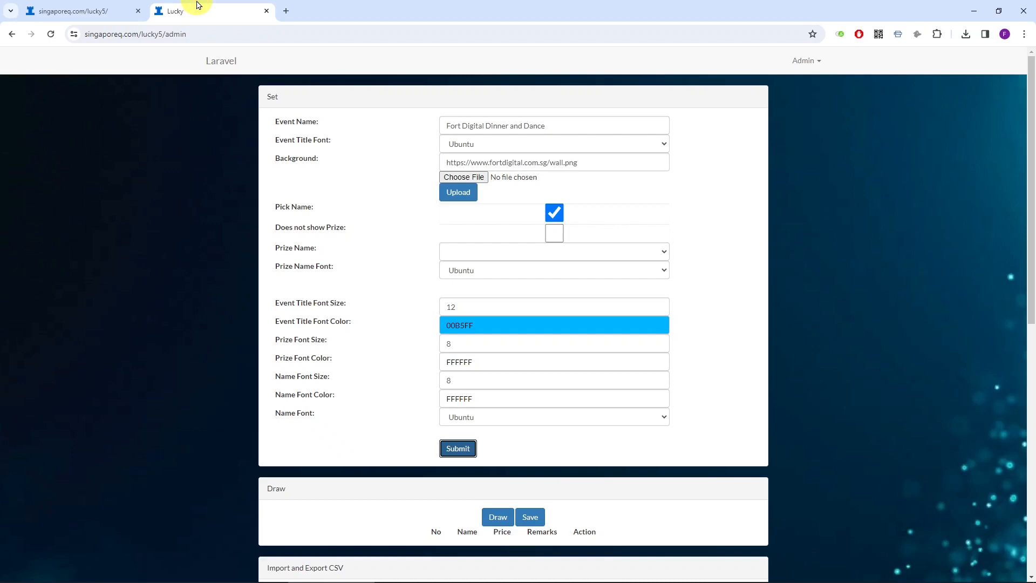
left_click(94, 5)
left_click(157, 34)
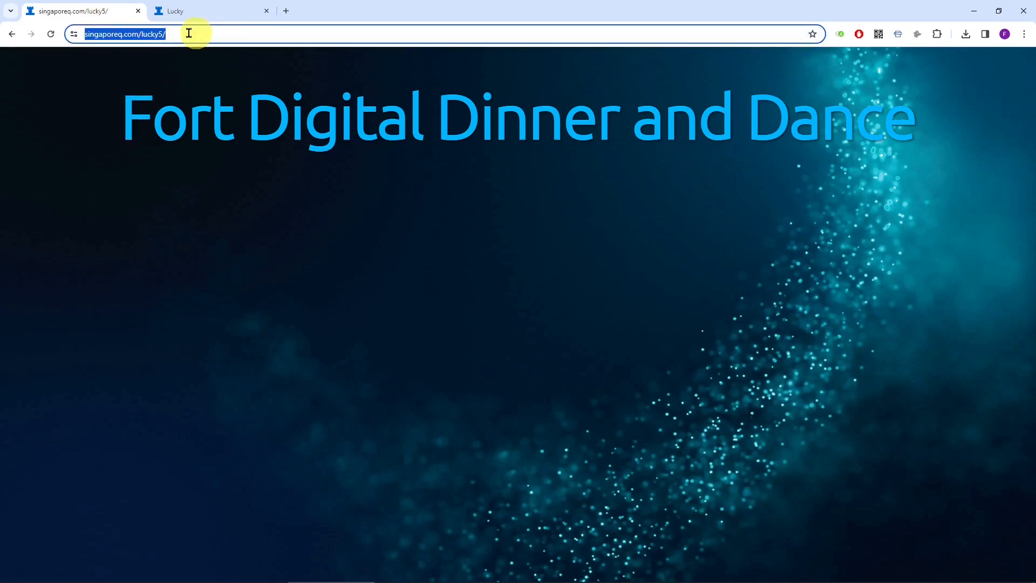
left_click(214, 99)
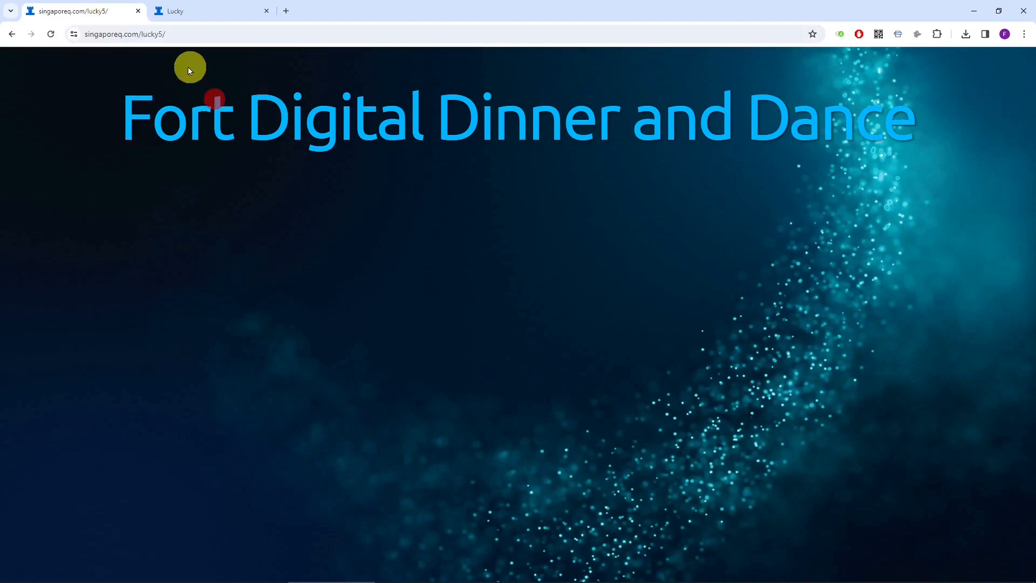
left_click(208, 10)
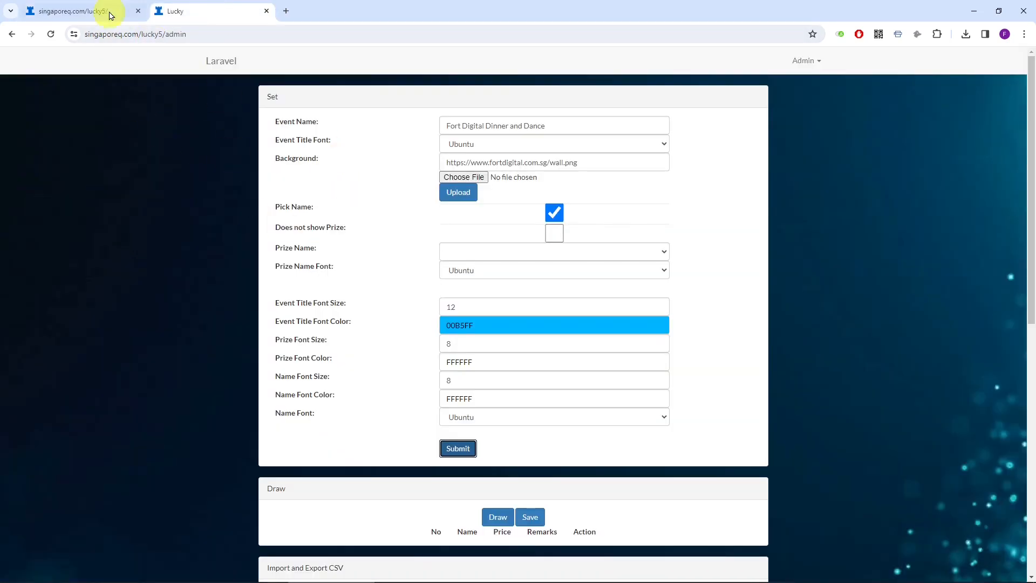
left_click(106, 10)
left_click(329, 115)
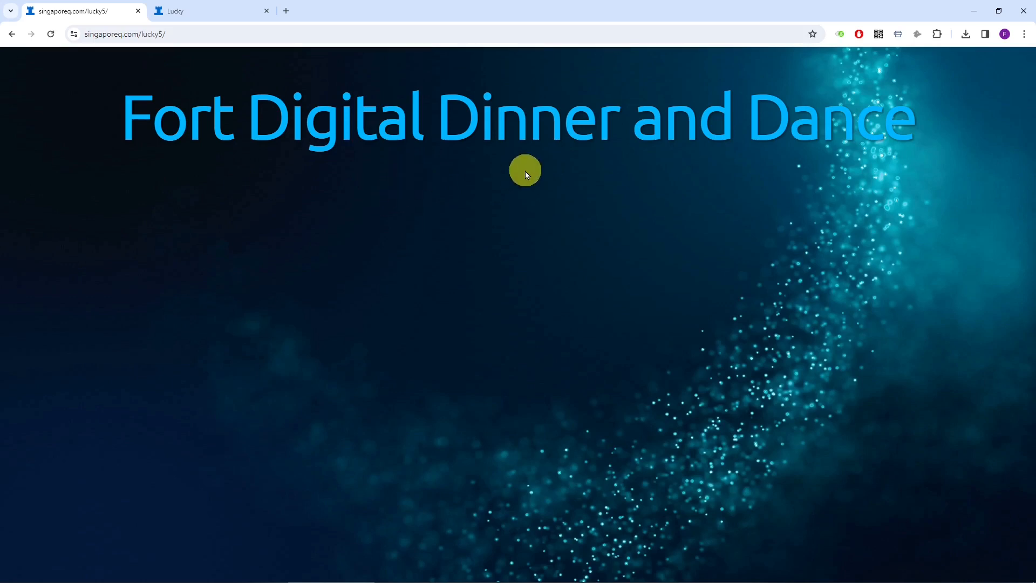
- Preview the event display page in full screen and return to the normal browser window
key("F11")
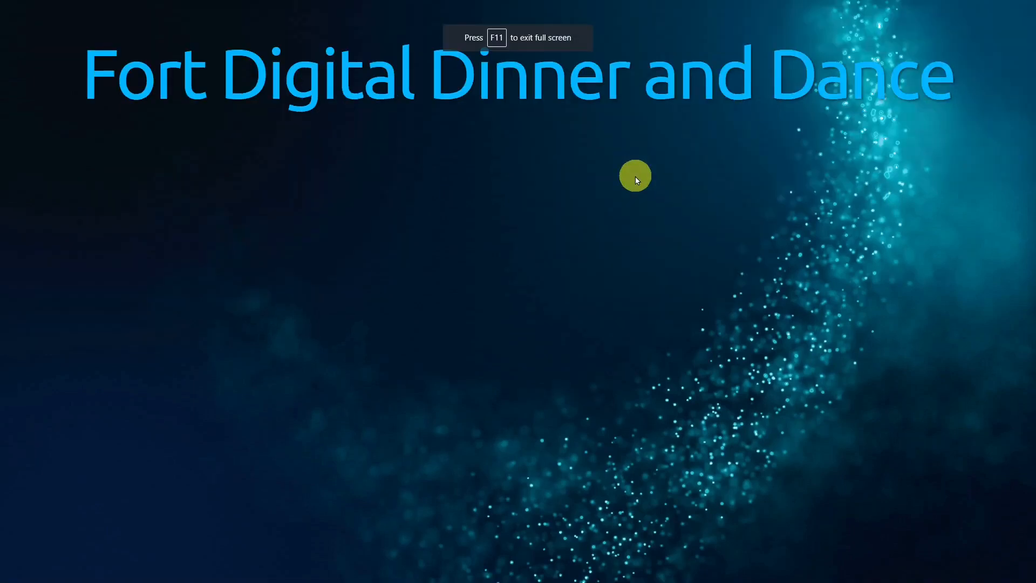
key("F11")
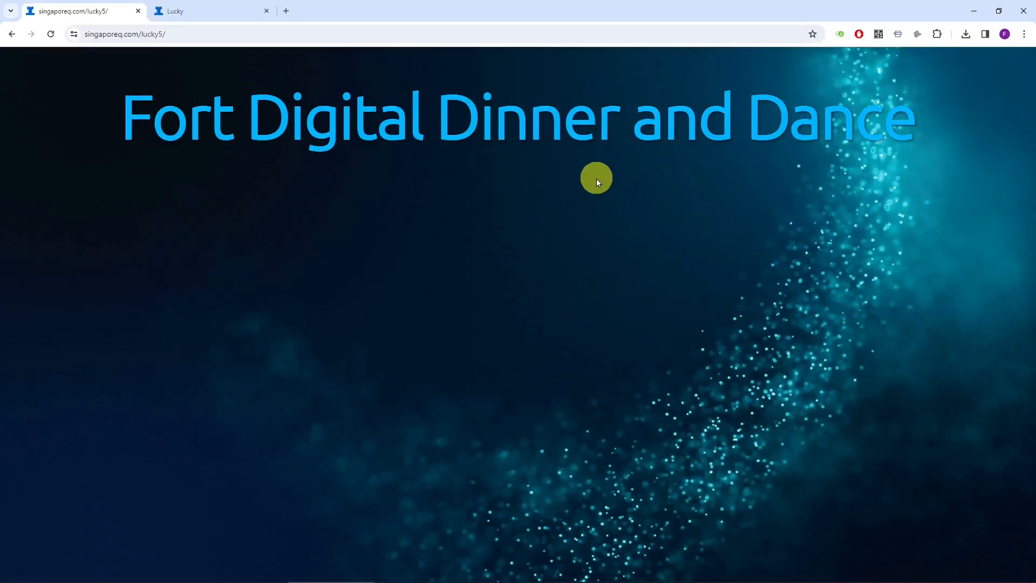
left_click(1022, 36)
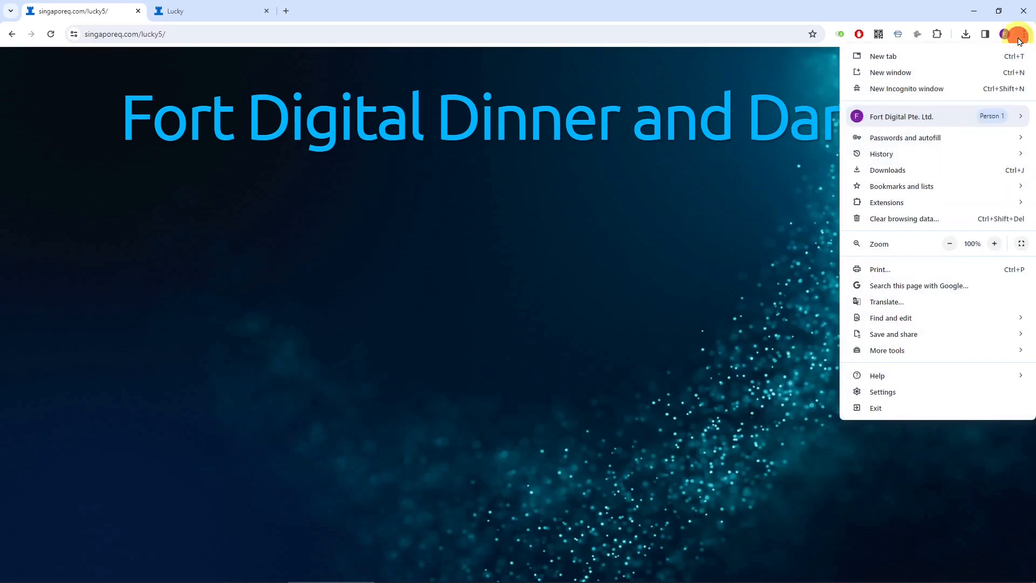
left_click(608, 209)
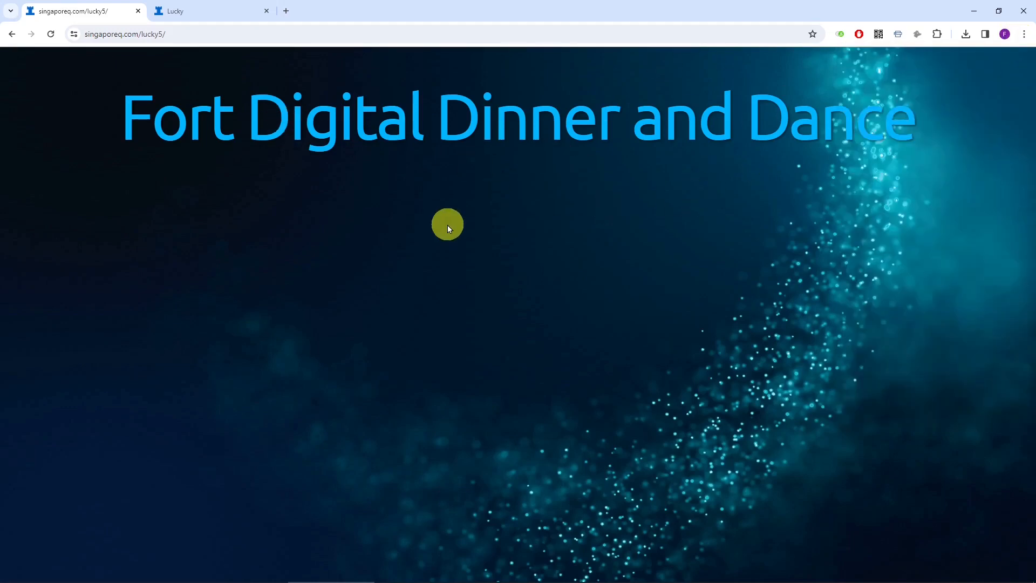
key("F11")
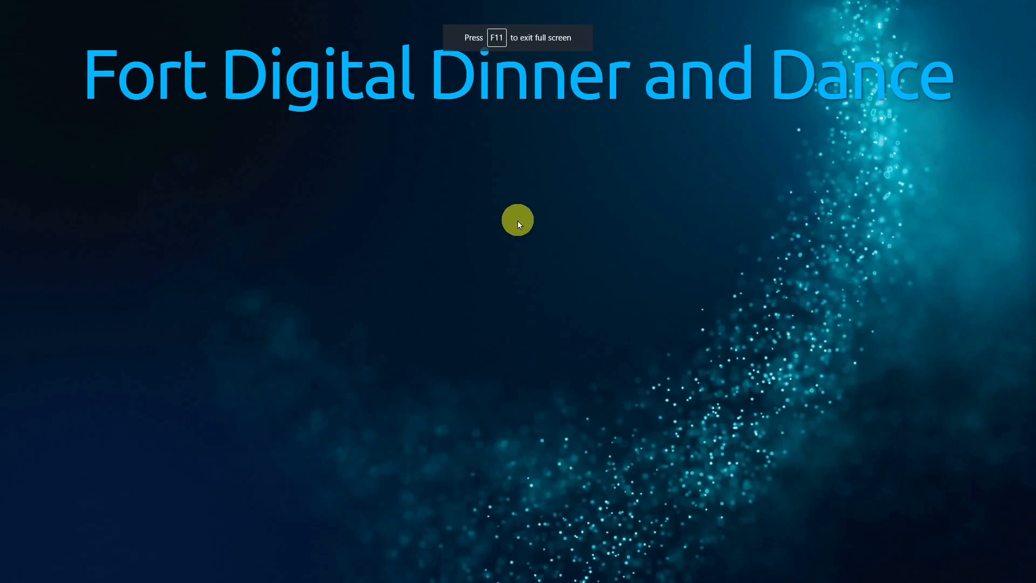
key("F11")
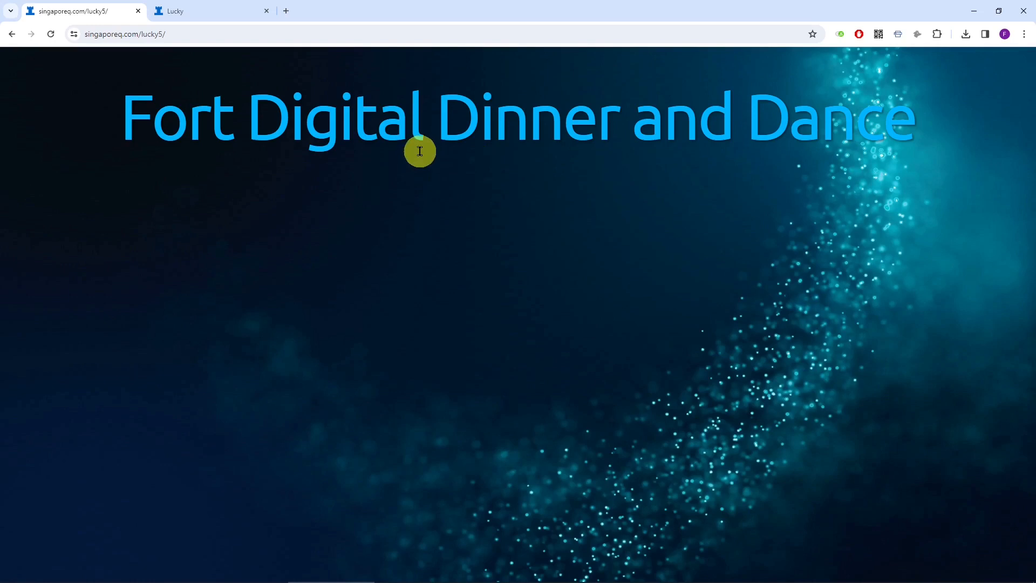
- Check the computer's speaker volume level, then return to the event display page
mouse_move(1011, 576)
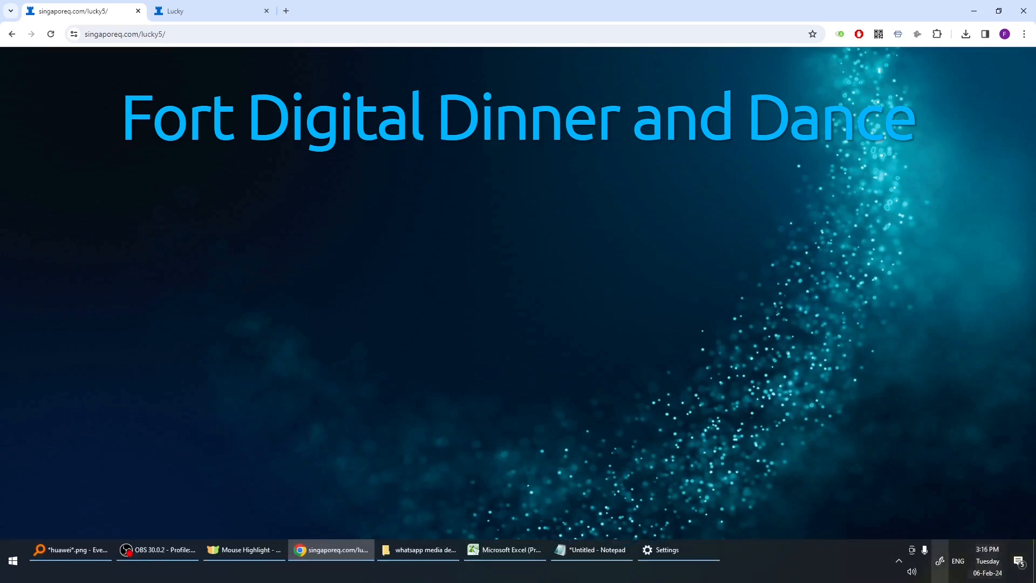
left_click(912, 572)
scroll(981, 526, "down", 1)
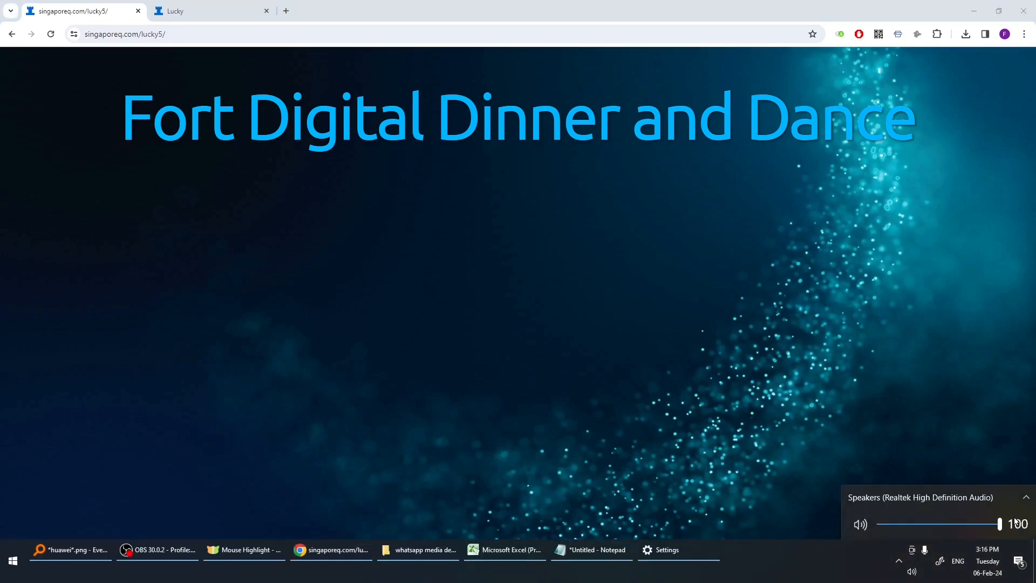
left_click(689, 243)
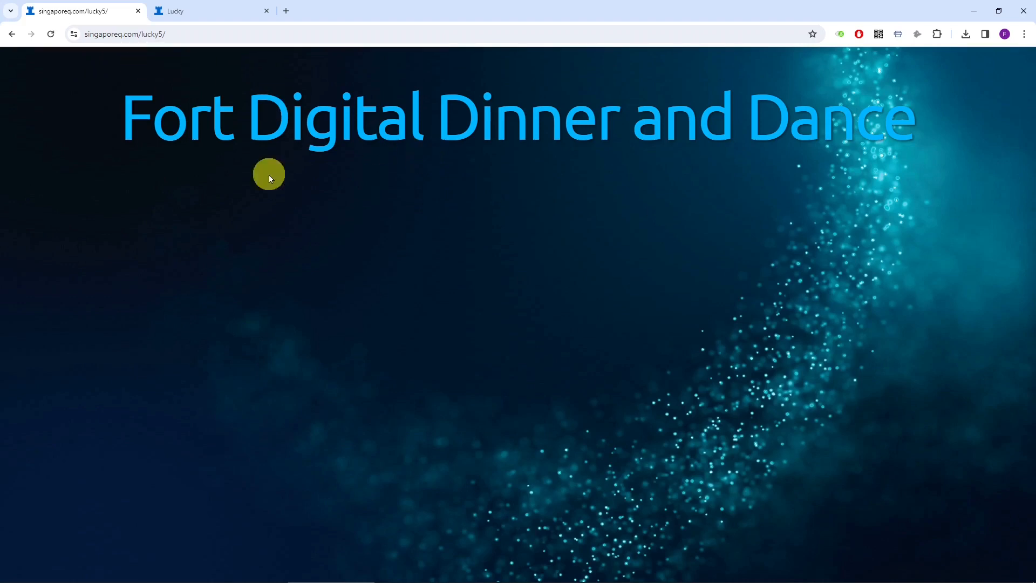
- Look through the admin page's Set, Draw, Import and Export CSV, and Prize sections alongside the display page
left_click(198, 7)
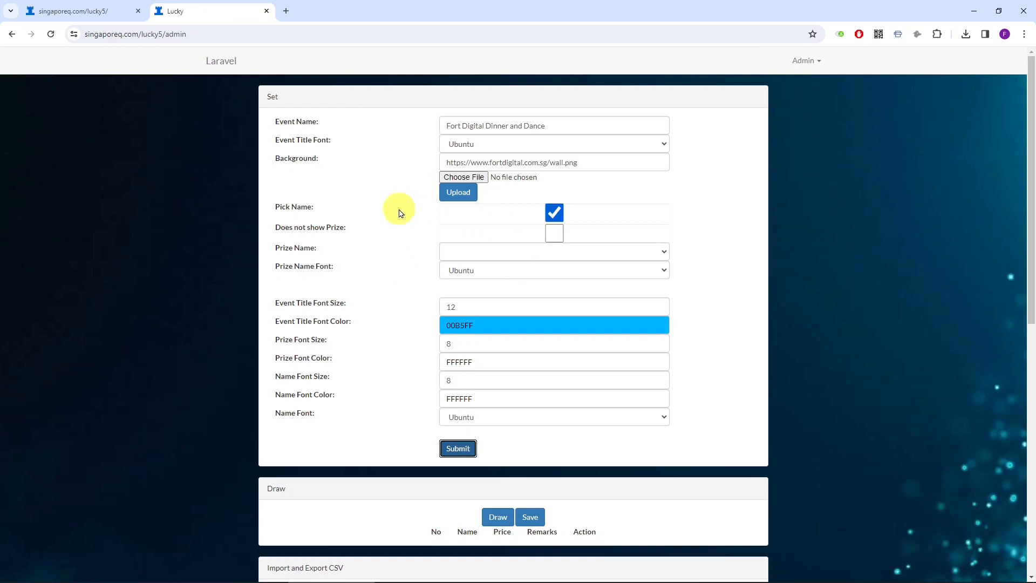
scroll(460, 275, "down", 5)
scroll(461, 277, "down", 4)
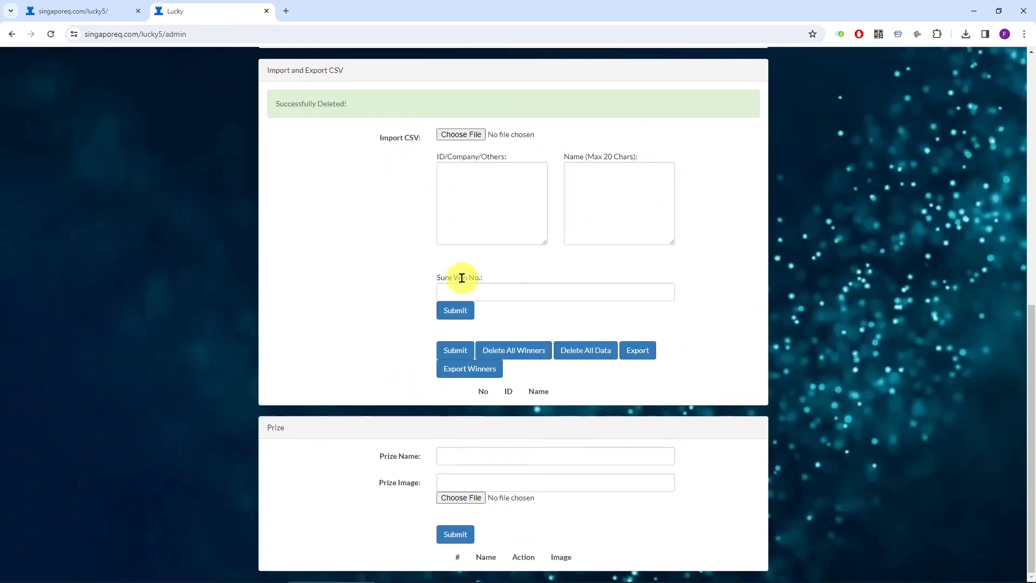
scroll(465, 276, "up", 9)
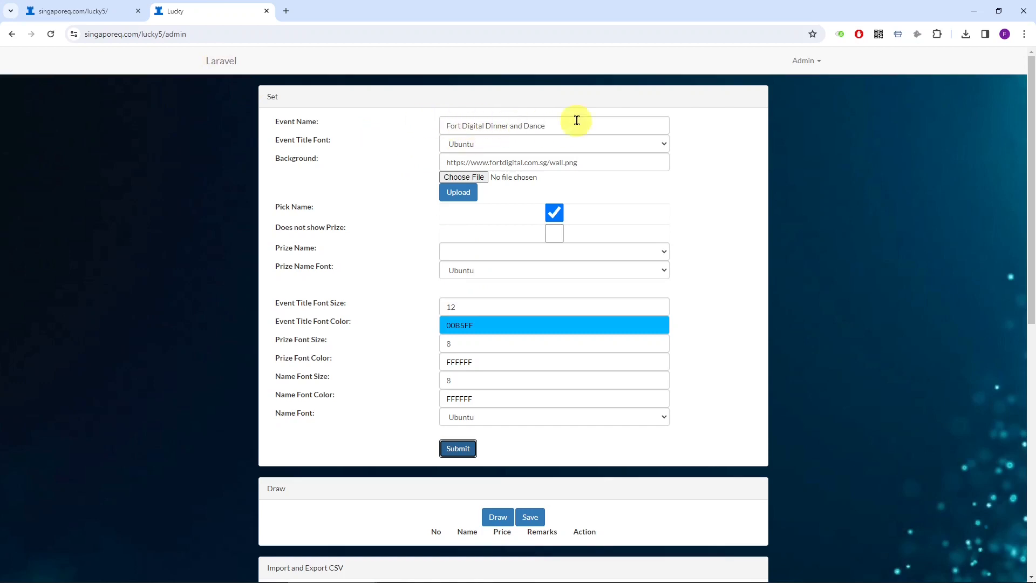
left_click(100, 10)
left_click(204, 10)
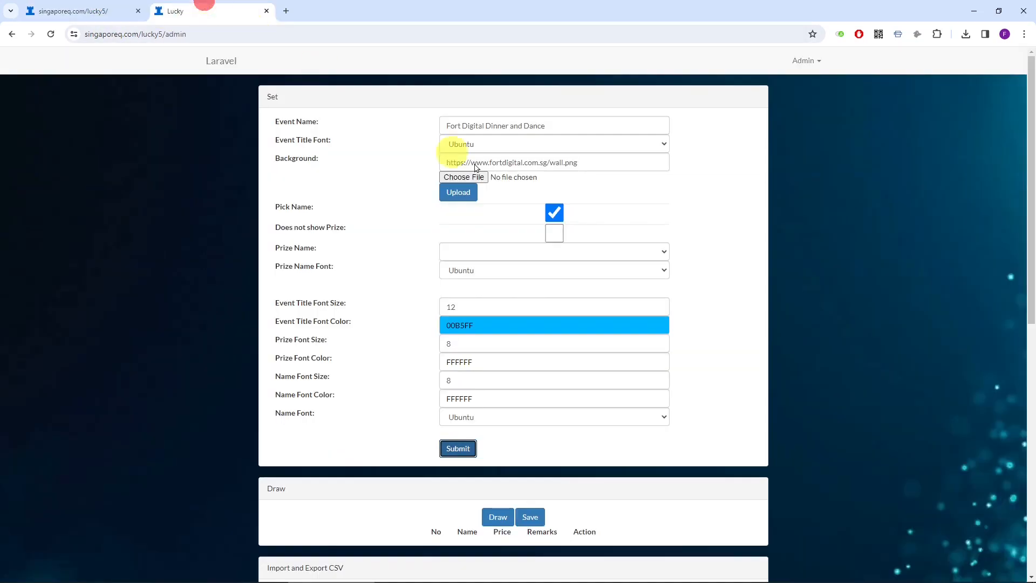
- Shorten the event name to "Dinner and Dance", submit the settings, and check the title on the display page
left_click(548, 125)
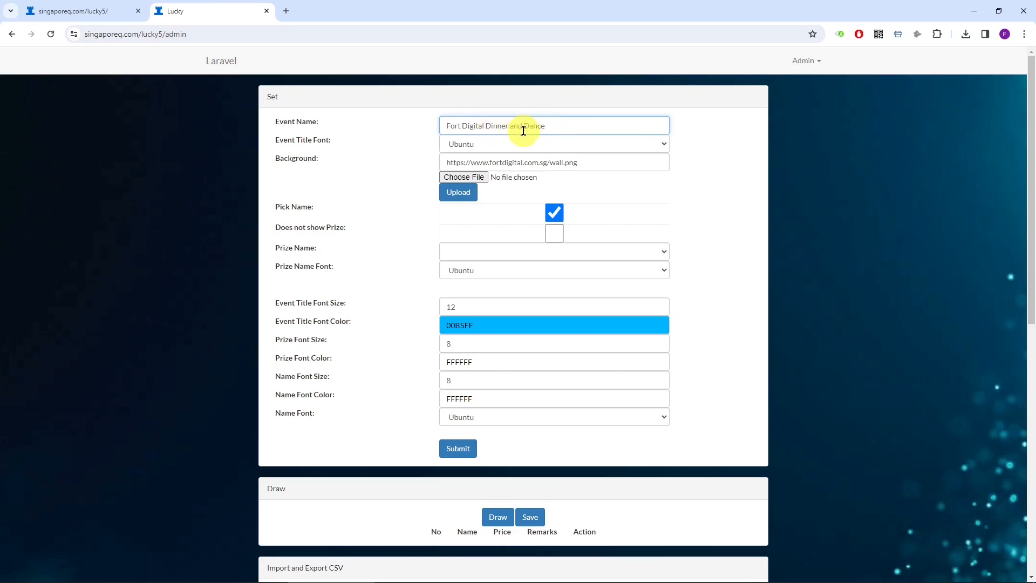
left_click_drag(488, 126, 430, 138)
key("BackSpace")
left_click(458, 448)
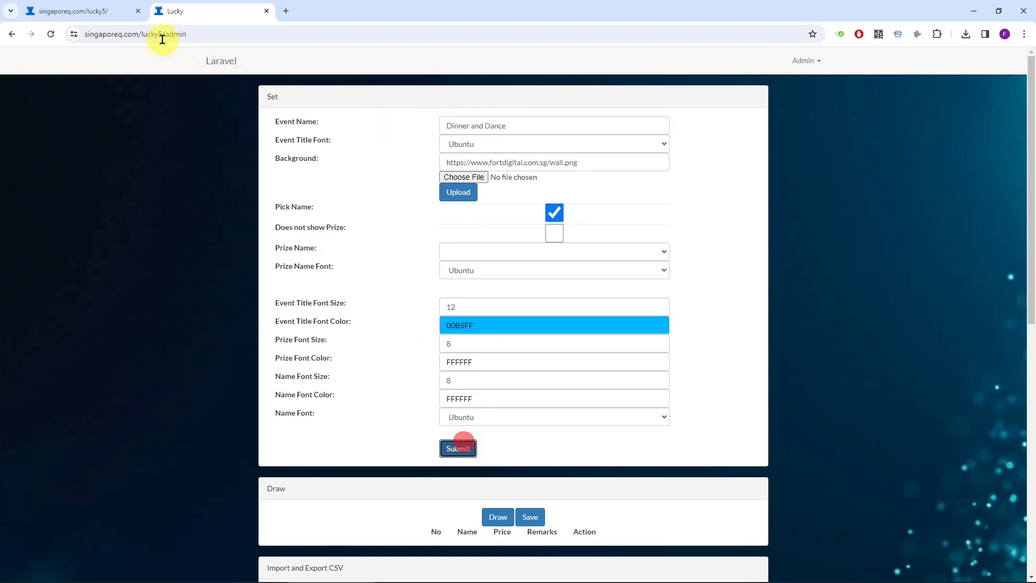
left_click(80, 10)
left_click(209, 10)
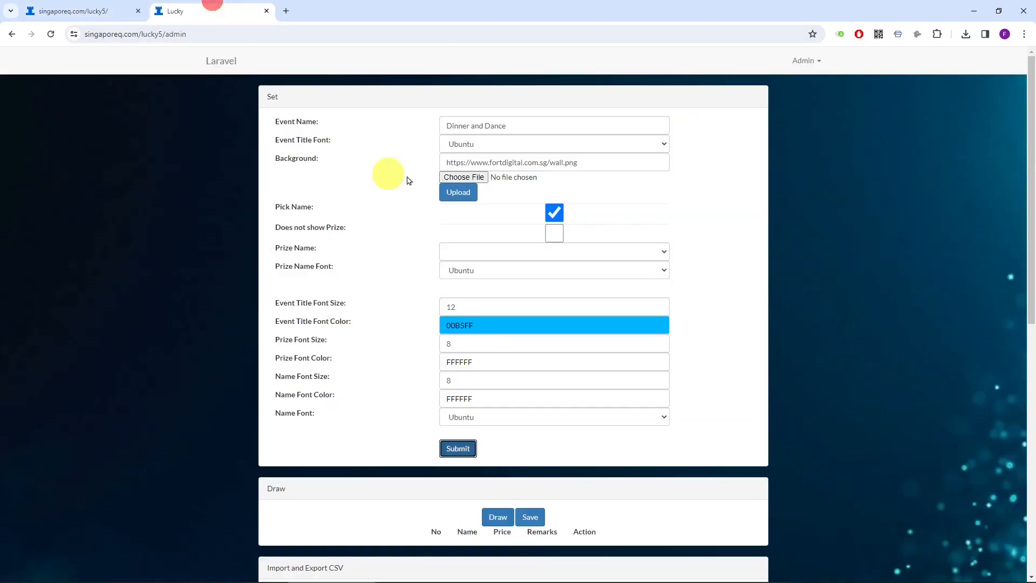
- Review the fonts offered for the event title and the image address used for the background
left_click(468, 150)
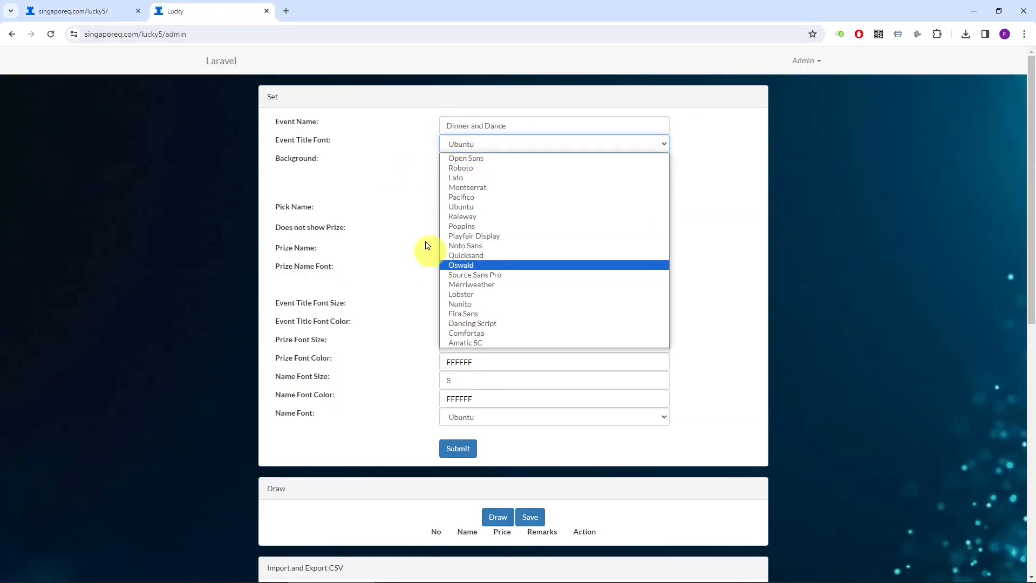
left_click(372, 161)
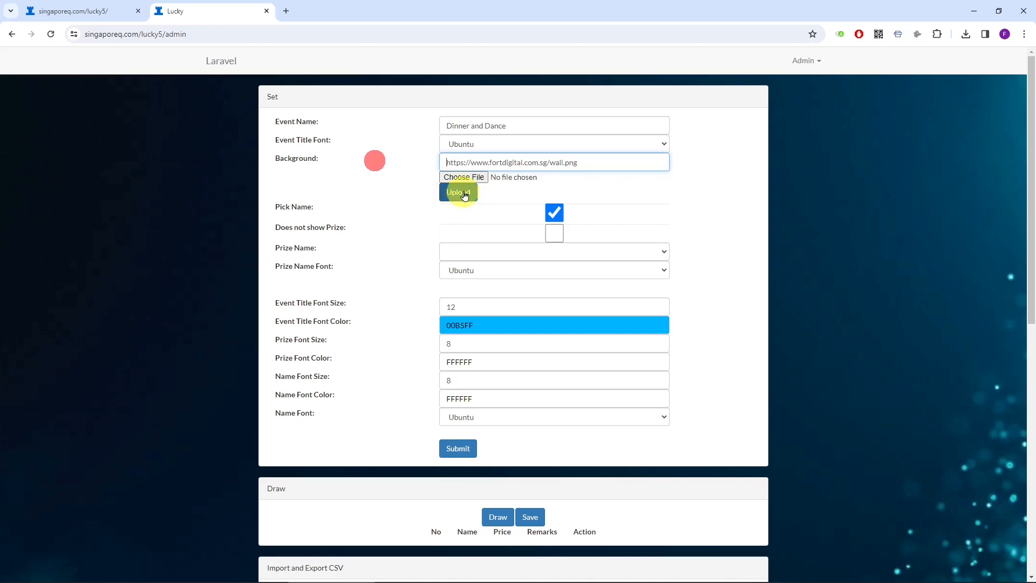
left_click_drag(591, 163, 405, 164)
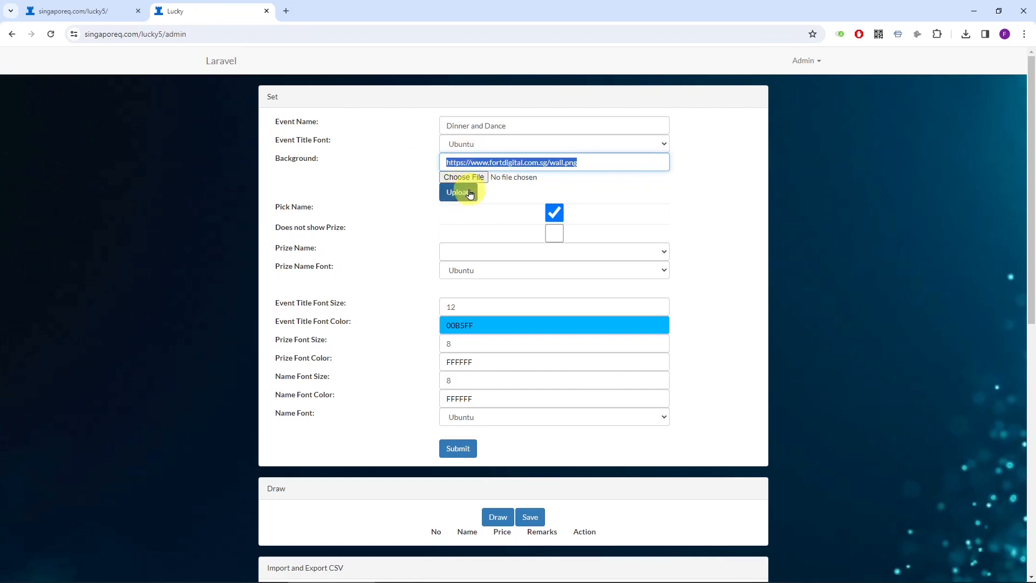
left_click(476, 162)
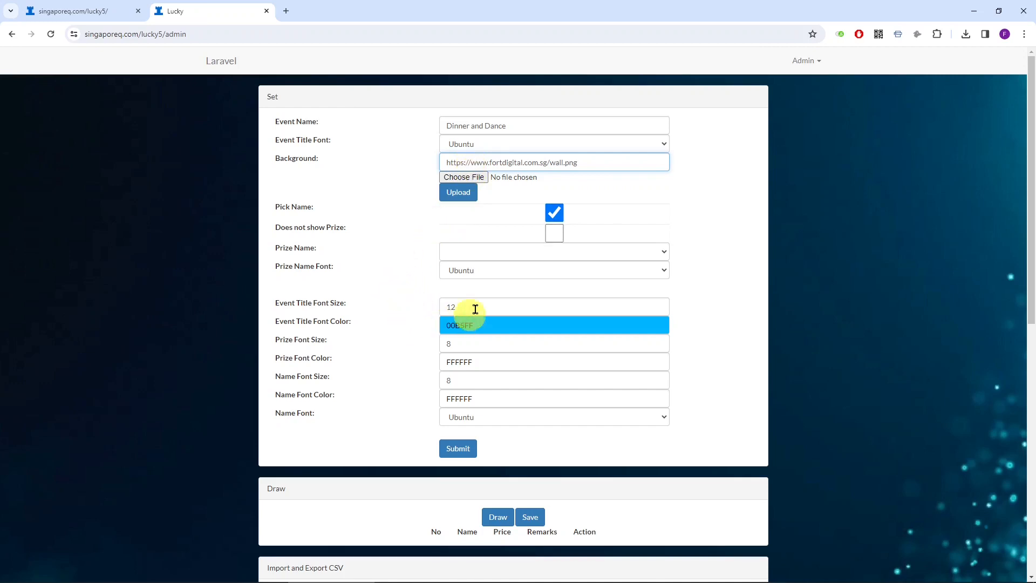
- Set the event title font color to yellow F1FF00, submit the settings, and check the display page
left_click(76, 10)
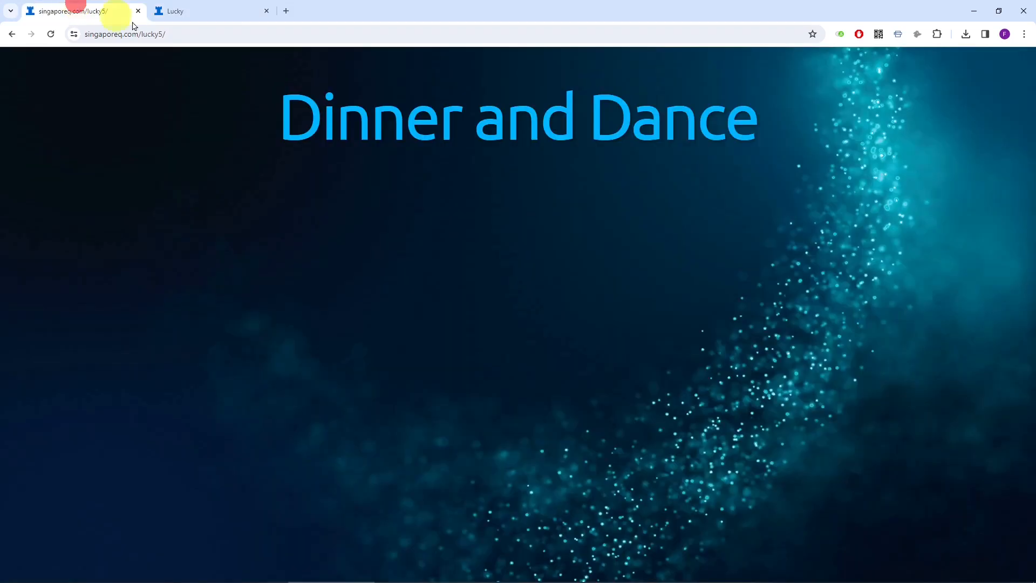
left_click(198, 6)
left_click(479, 327)
left_click_drag(502, 356, 462, 340)
left_click(360, 379)
left_click(459, 448)
left_click(61, 6)
left_click(265, 5)
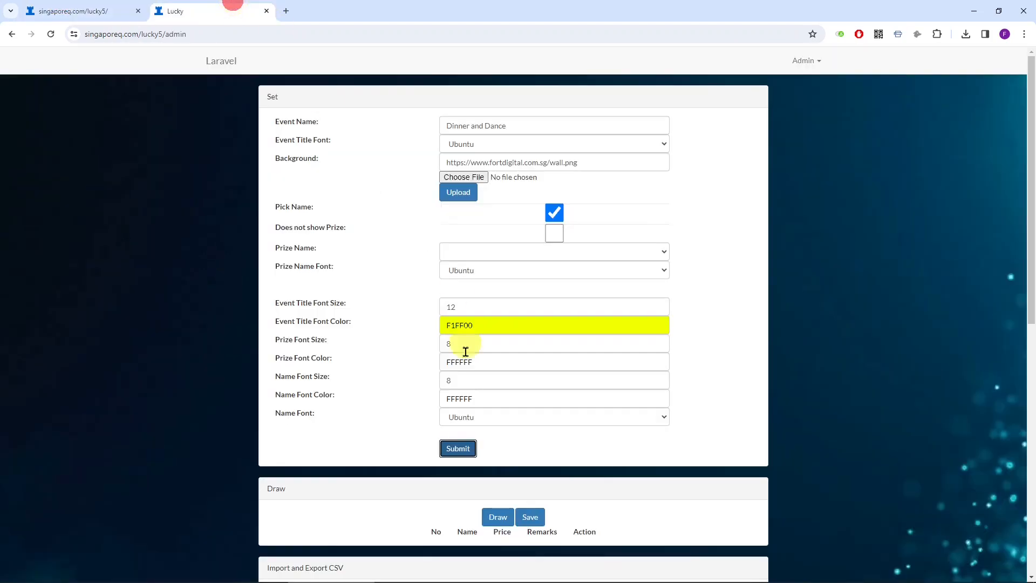
- Set the event title font color to blue 00A4FF, submit the settings, and compare the admin page with the display page
left_click(462, 324)
left_click(496, 341)
left_click_drag(496, 342, 501, 338)
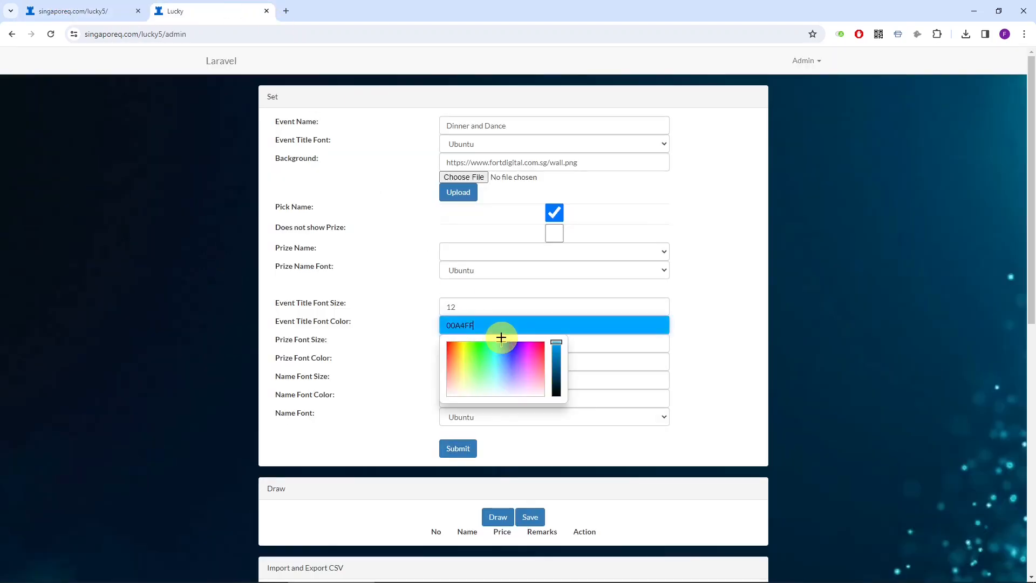
left_click(458, 449)
left_click(105, 8)
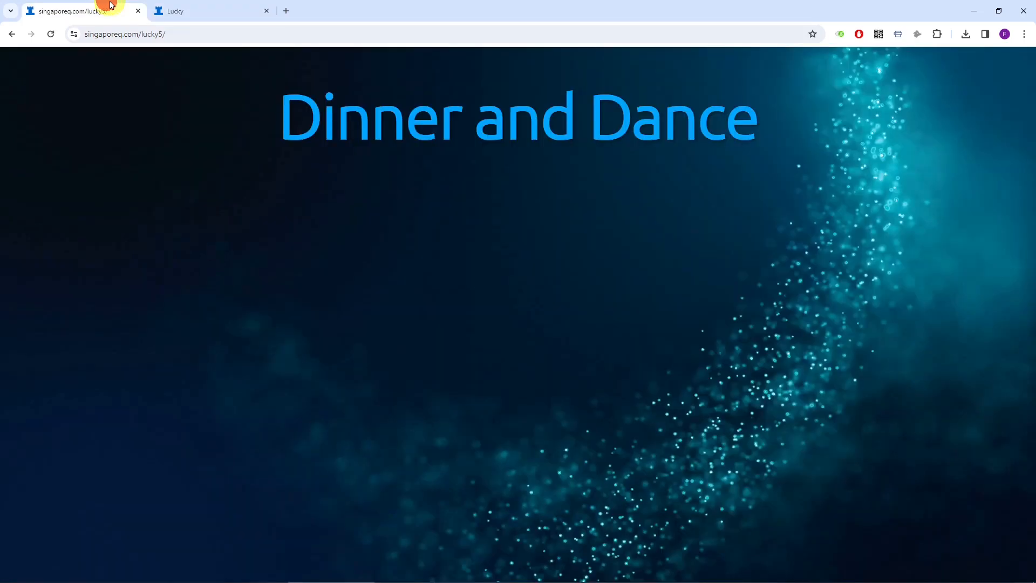
left_click(232, 6)
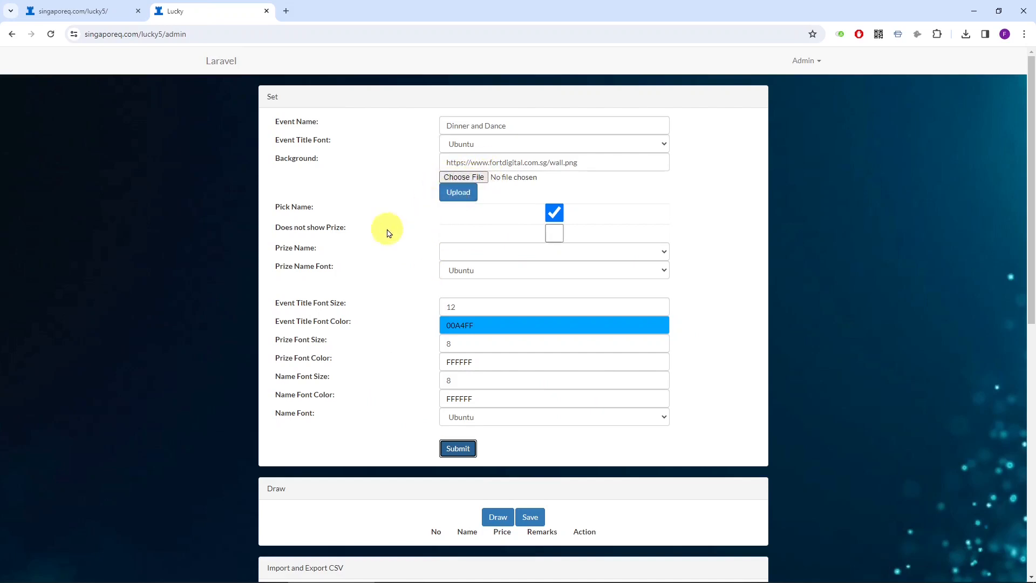
left_click(57, 11)
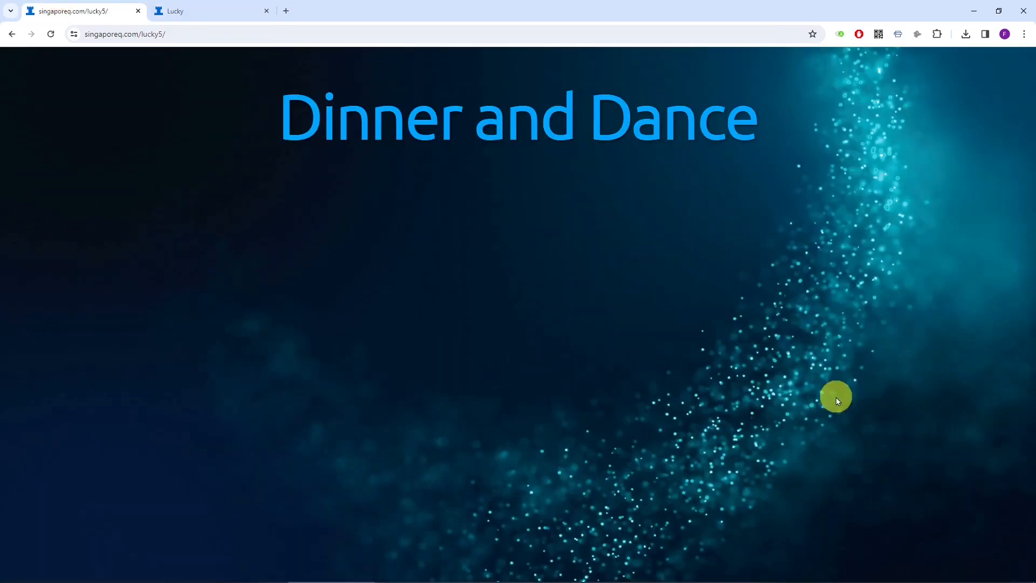
left_click(199, 10)
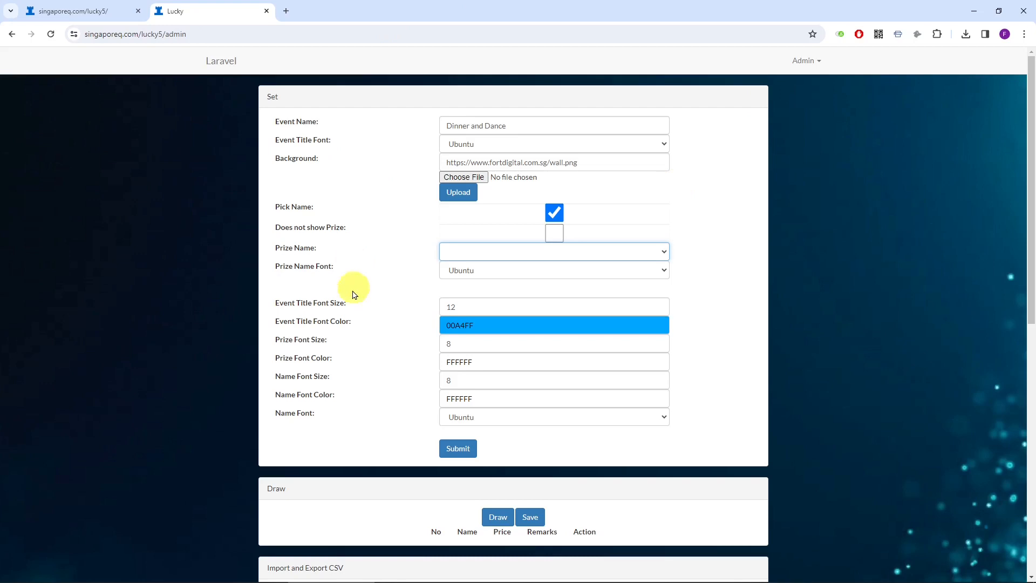
- Examine the ID/Company/Others and Name boxes used for entering participants in the Import and Export CSV section
scroll(378, 281, "down", 4)
scroll(392, 262, "down", 3)
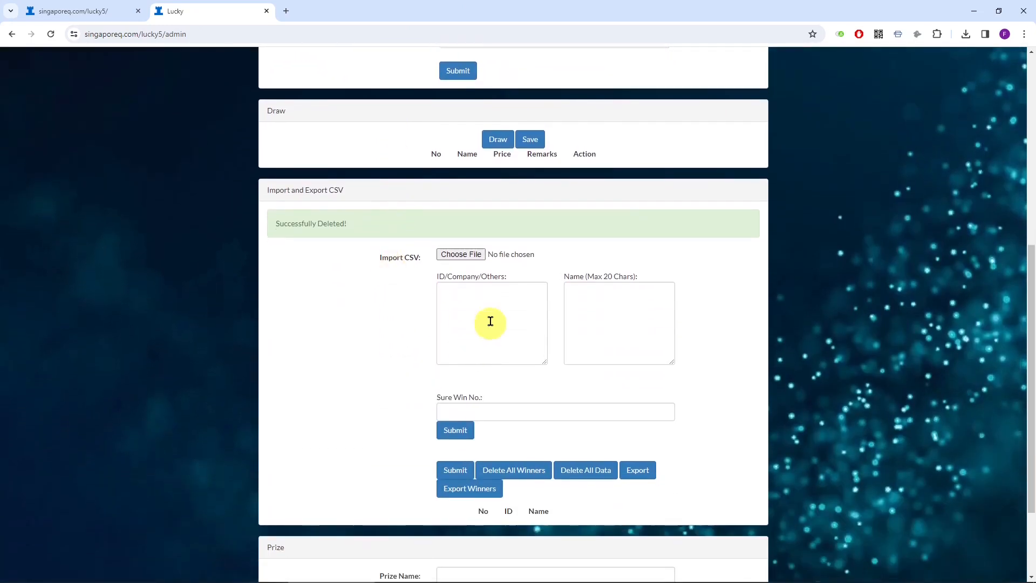
left_click(491, 319)
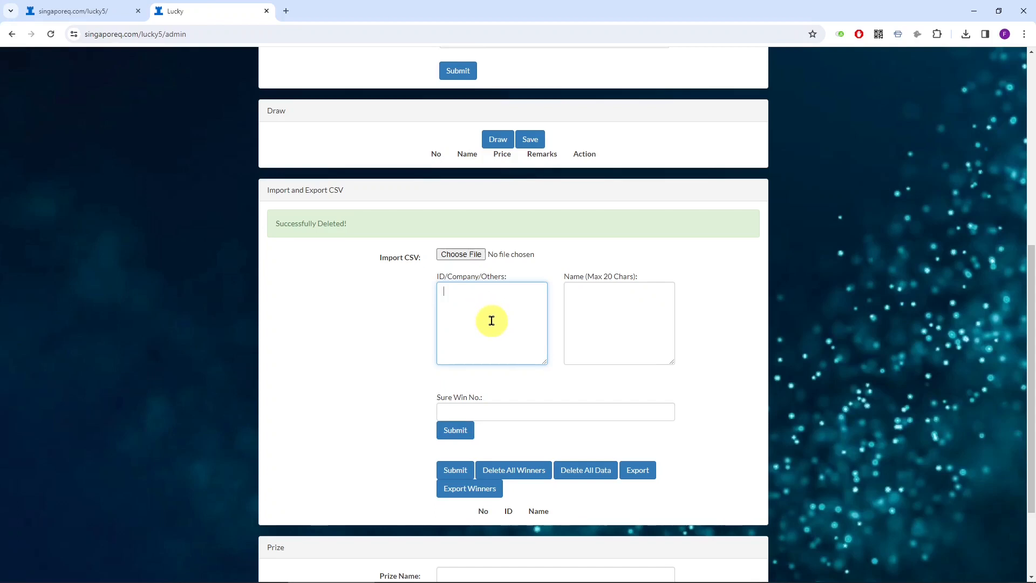
left_click(589, 299)
left_click(486, 317)
left_click(618, 298)
left_click(484, 324)
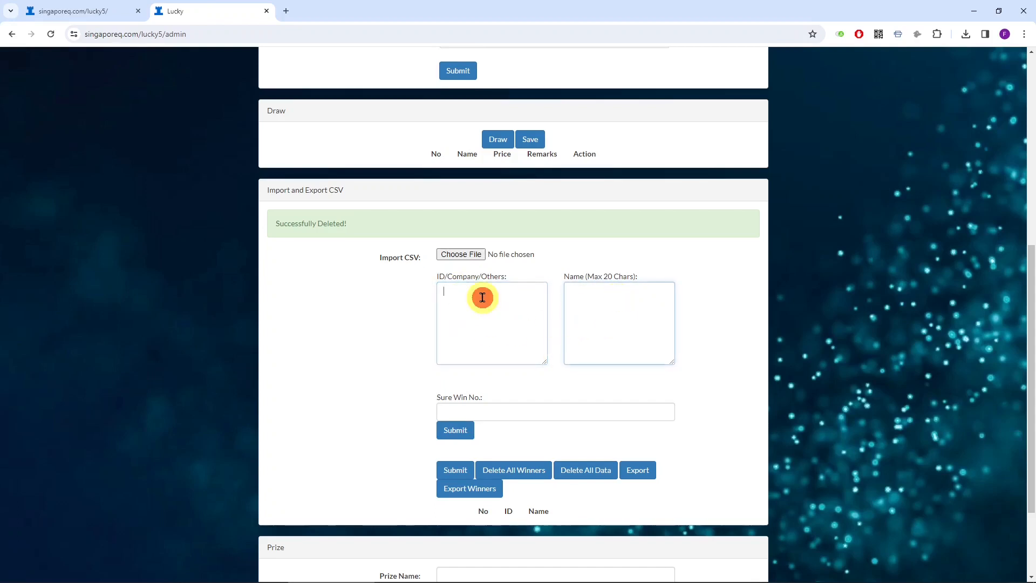
left_click(586, 310)
left_click(593, 303)
left_click(431, 306)
left_click(582, 309)
left_click(479, 309)
left_click(586, 309)
left_click(449, 311)
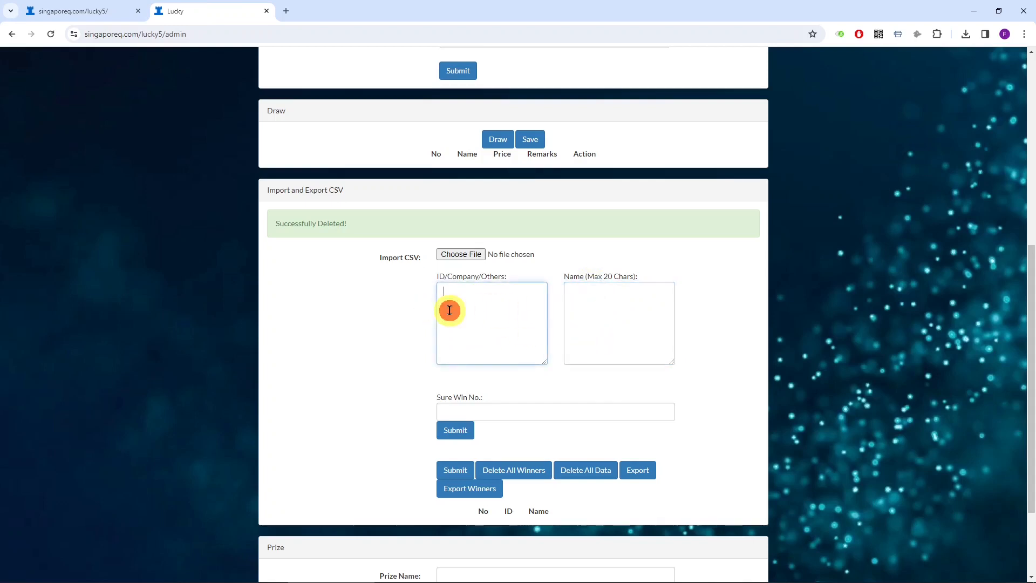
- Copy the names in B1:B35 of the Excel participant workbook and paste them into the admin page's Name box
left_click(521, 564)
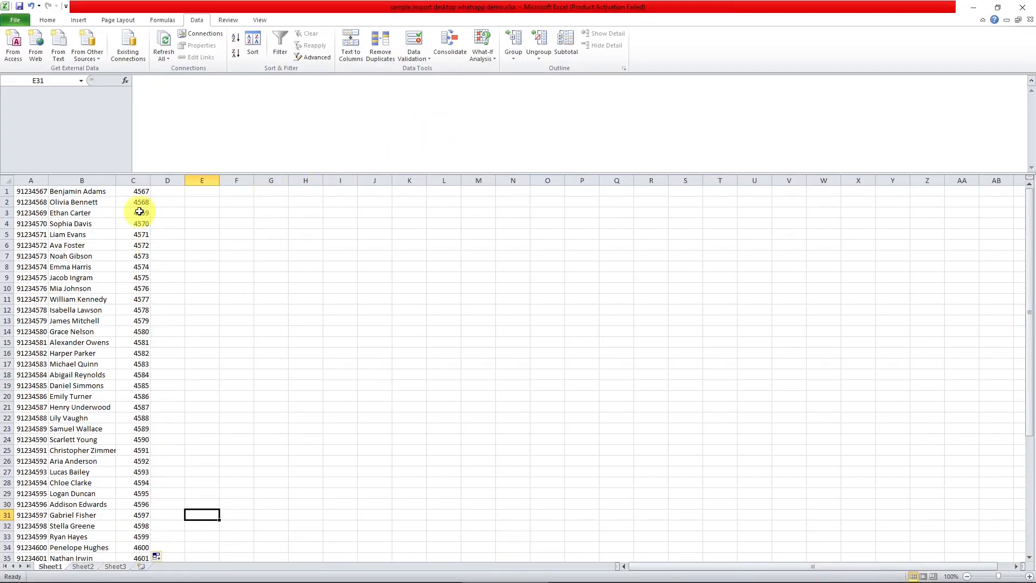
left_click_drag(86, 192, 89, 556)
key("ctrl+c")
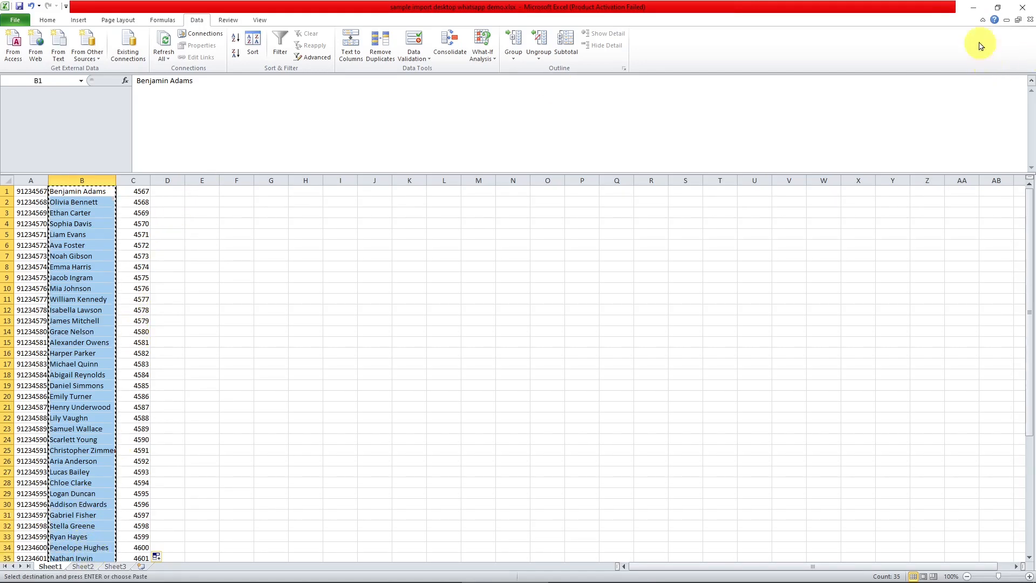
left_click(974, 8)
left_click(621, 315)
key("ctrl+v")
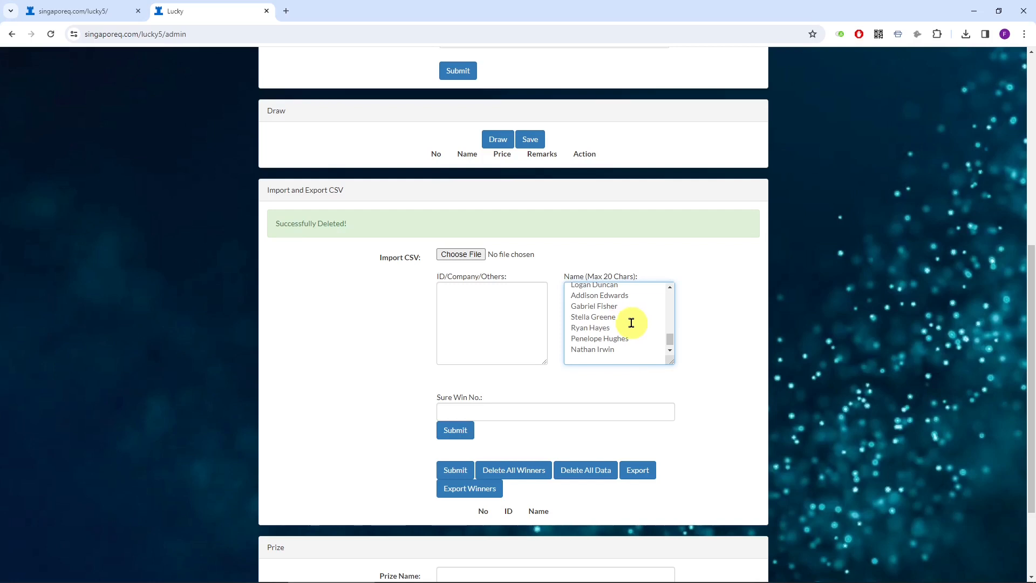
- Copy the four-digit IDs in C1:C35 of the Excel workbook and paste them into the ID/Company/Others box
left_click(502, 556)
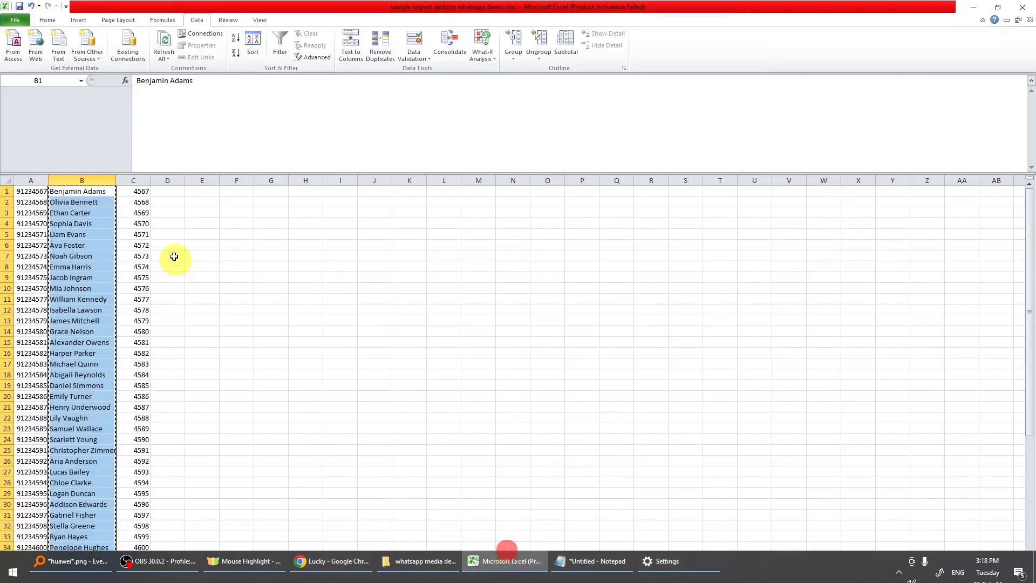
left_click_drag(141, 192, 143, 553)
key("ctrl+c")
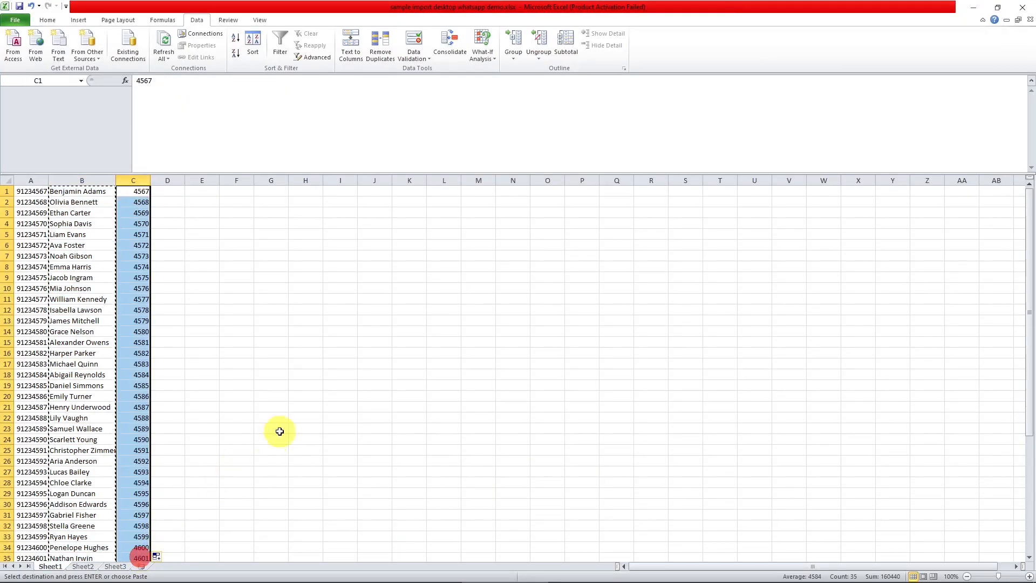
left_click(977, 8)
left_click(489, 285)
key("ctrl+v")
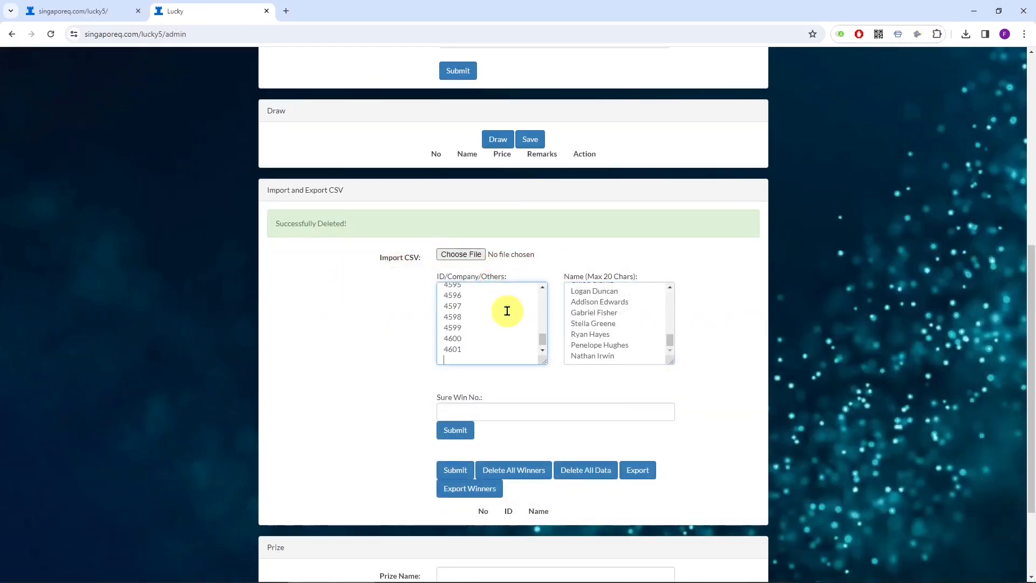
- Check the first rows of both pasted lists, submit the participants, and review the resulting list
left_click_drag(543, 344, 540, 295)
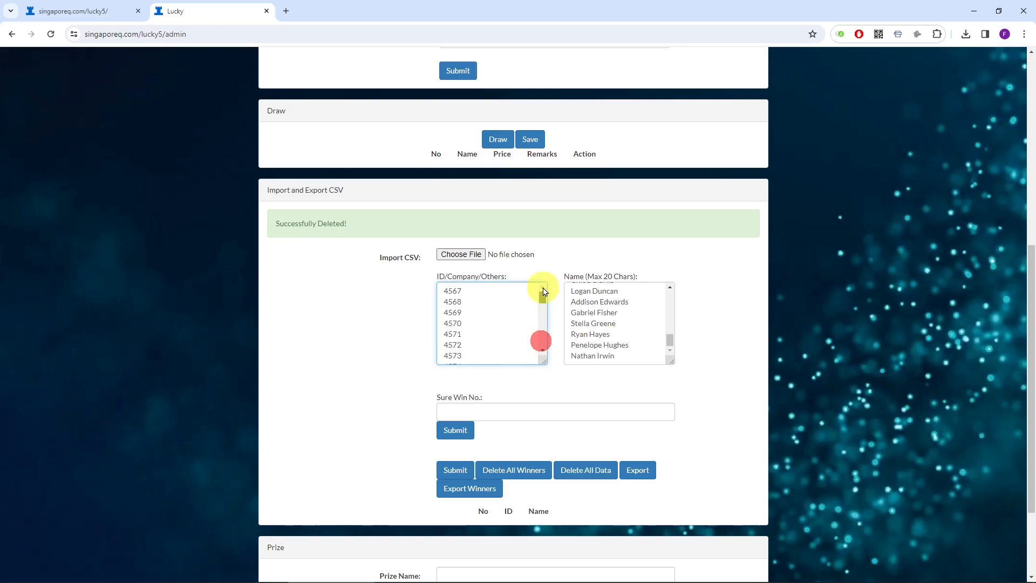
left_click_drag(670, 340, 663, 287)
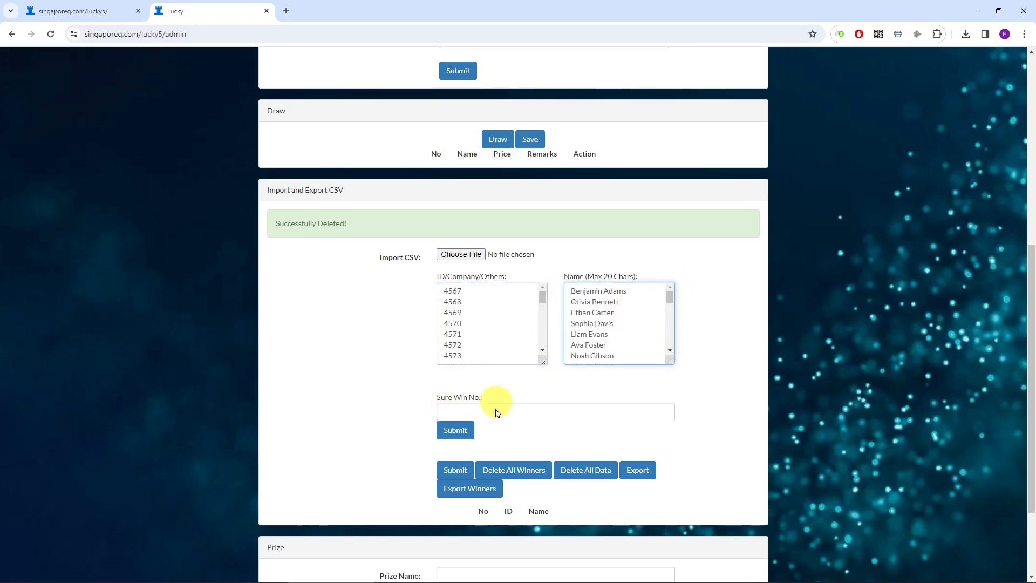
left_click(456, 470)
scroll(509, 378, "down", 12)
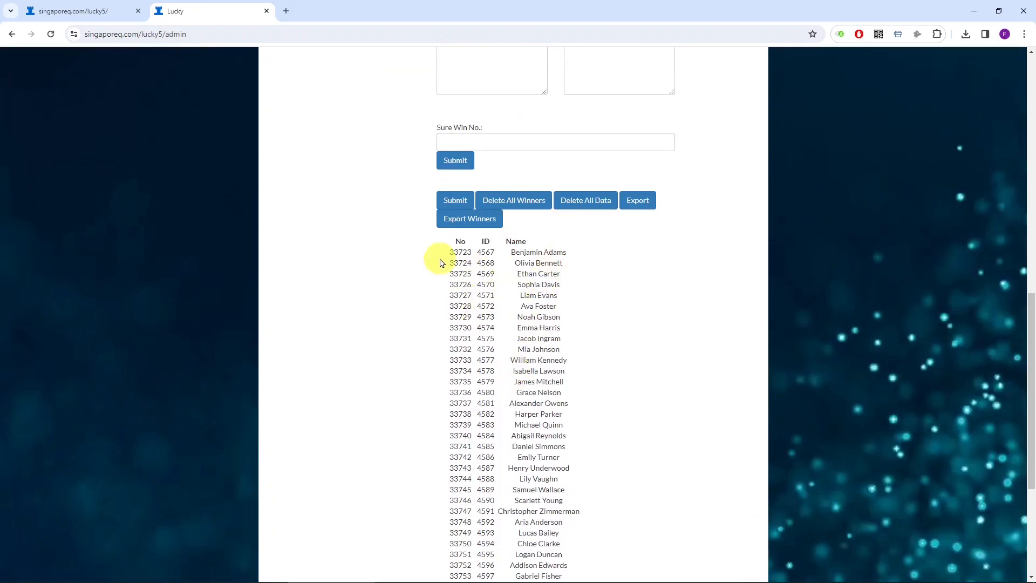
scroll(464, 273, "down", 3)
scroll(527, 333, "up", 4)
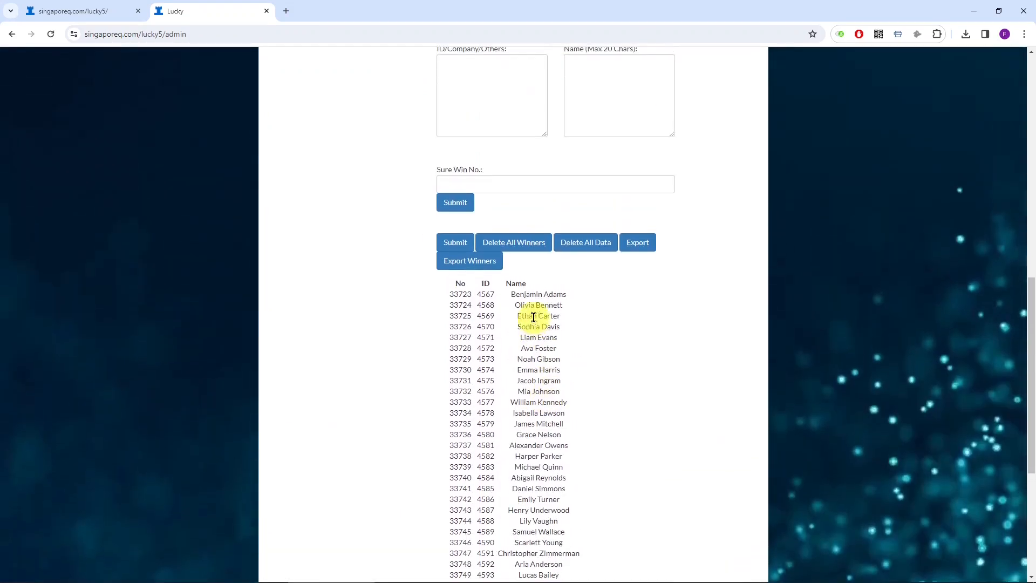
scroll(556, 329, "down", 2)
scroll(558, 303, "up", 1)
scroll(537, 308, "down", 2)
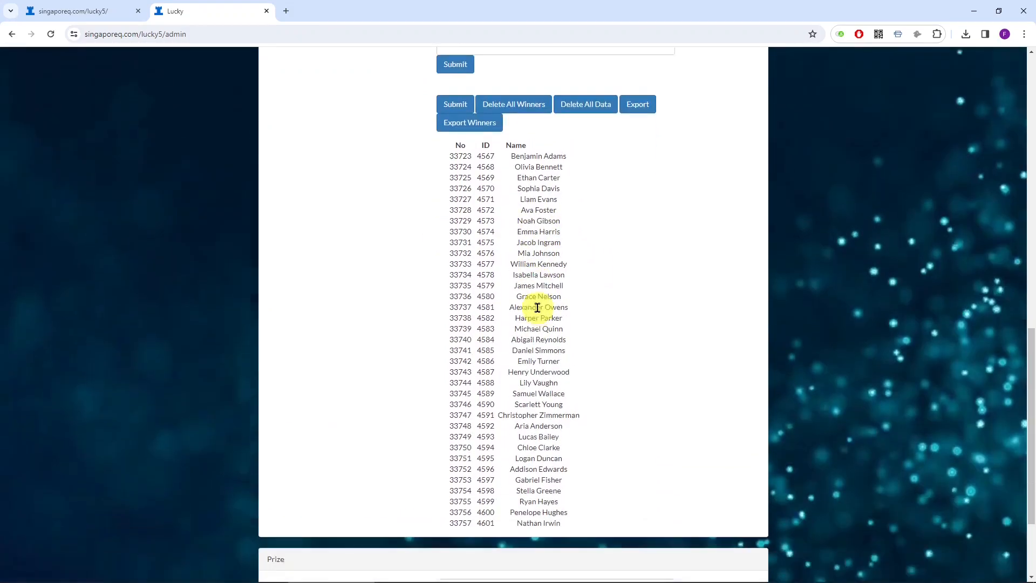
scroll(538, 307, "down", 1)
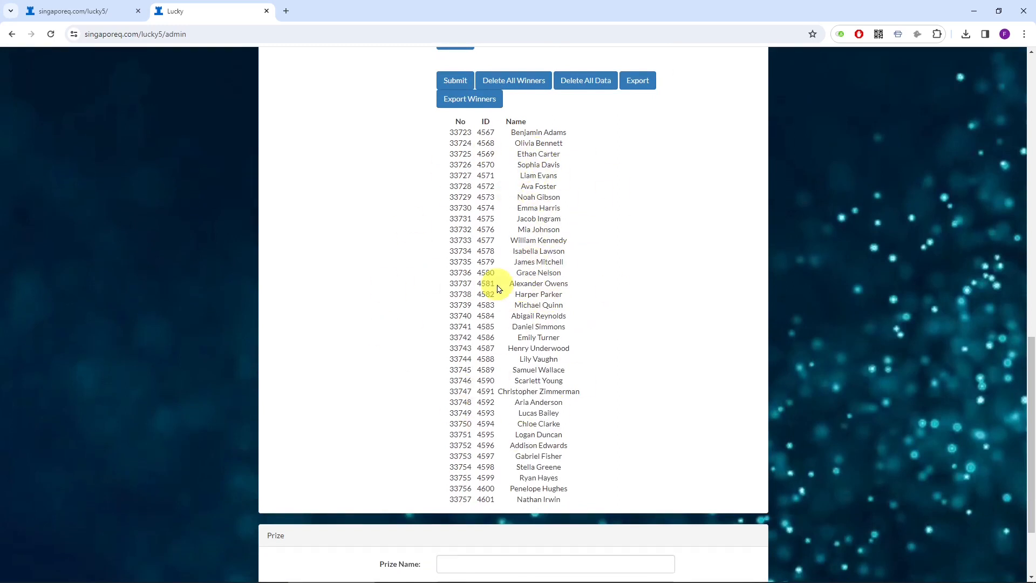
- Delete all imported participant data and confirm the deletion
scroll(497, 289, "up", 6)
scroll(510, 284, "down", 2)
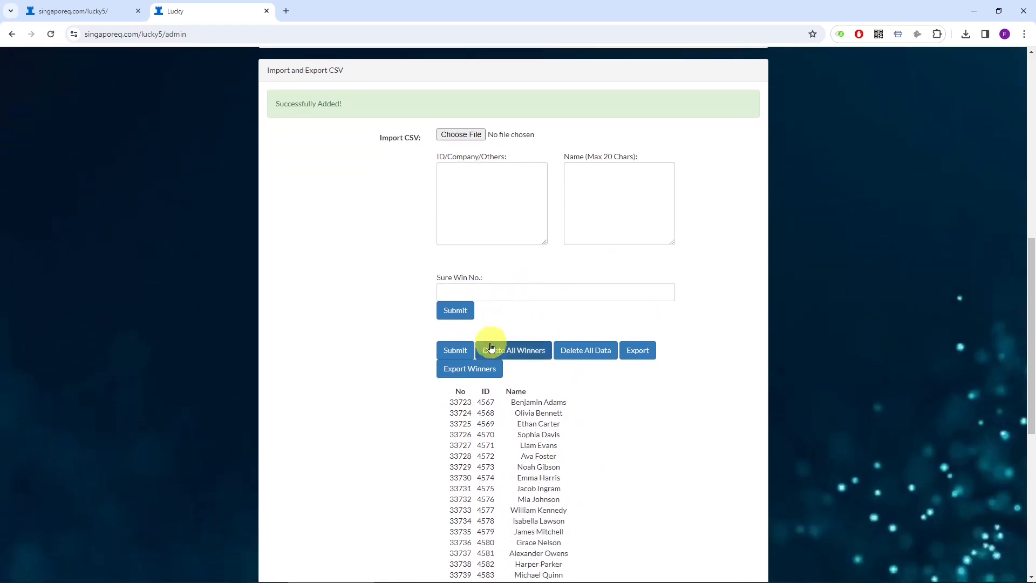
left_click(583, 298)
left_click(564, 102)
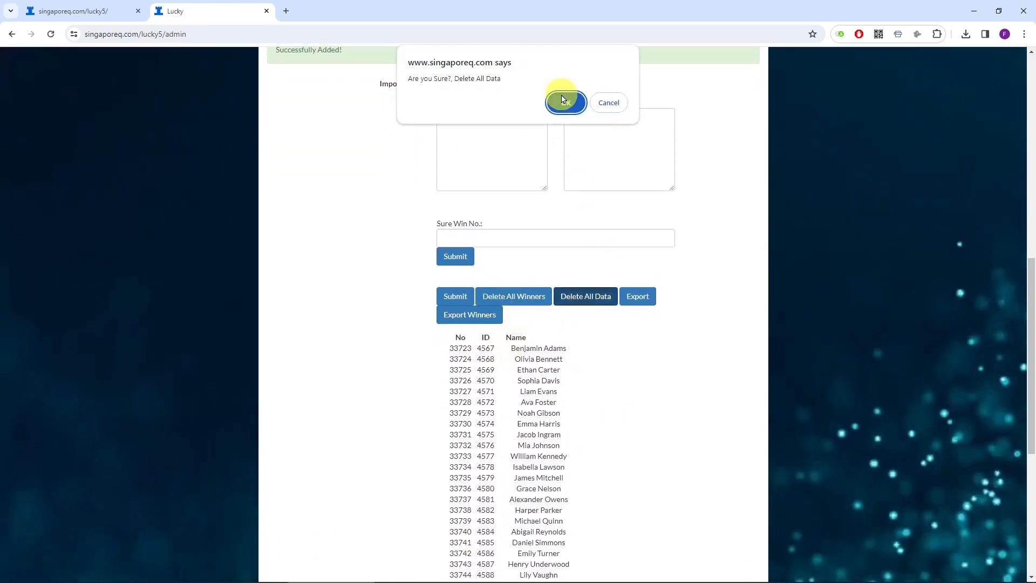
- Paste the copied participant IDs into the emptied ID/Company/Others box again
scroll(561, 358, "down", 4)
scroll(557, 359, "down", 4)
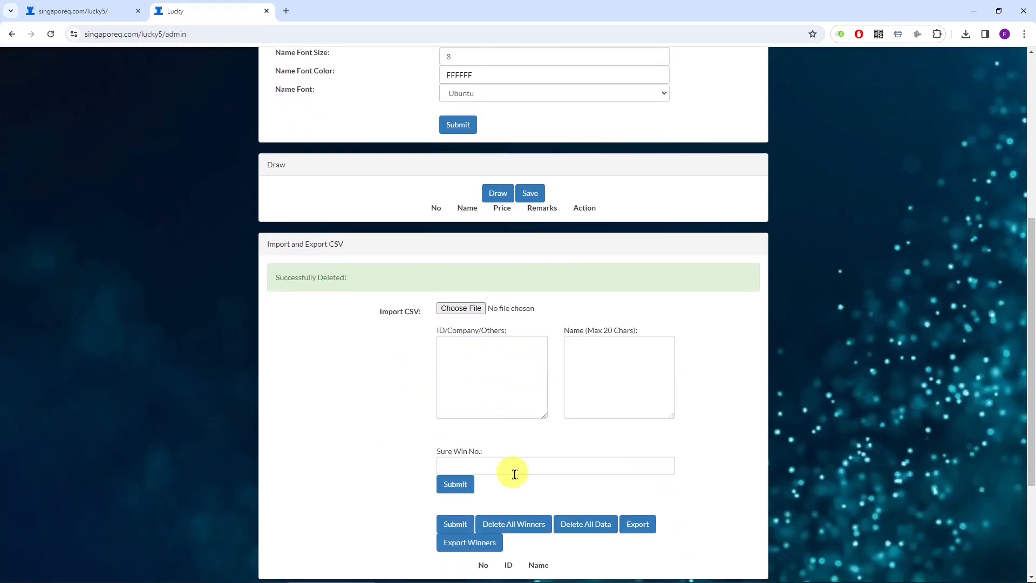
left_click(479, 238)
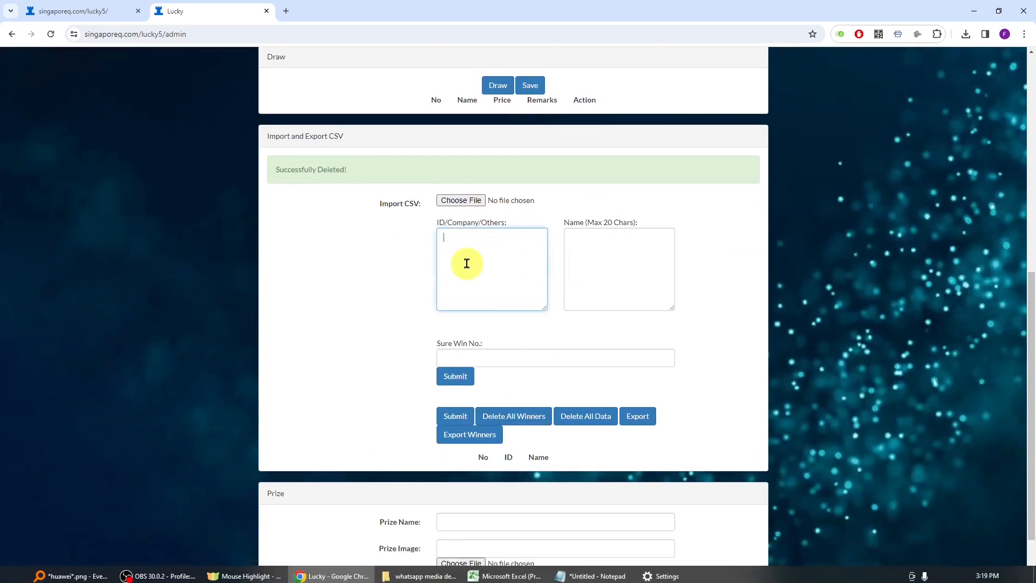
key("ctrl+v")
- Copy the participant names in B1:B35 from the Excel workbook again and paste them into the empty Name box
left_click(539, 549)
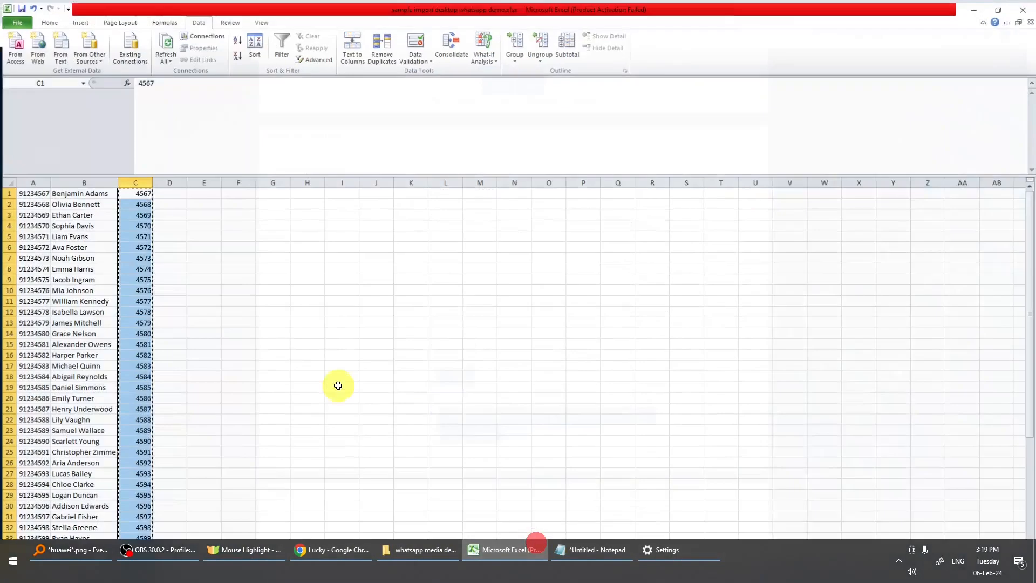
left_click(82, 191)
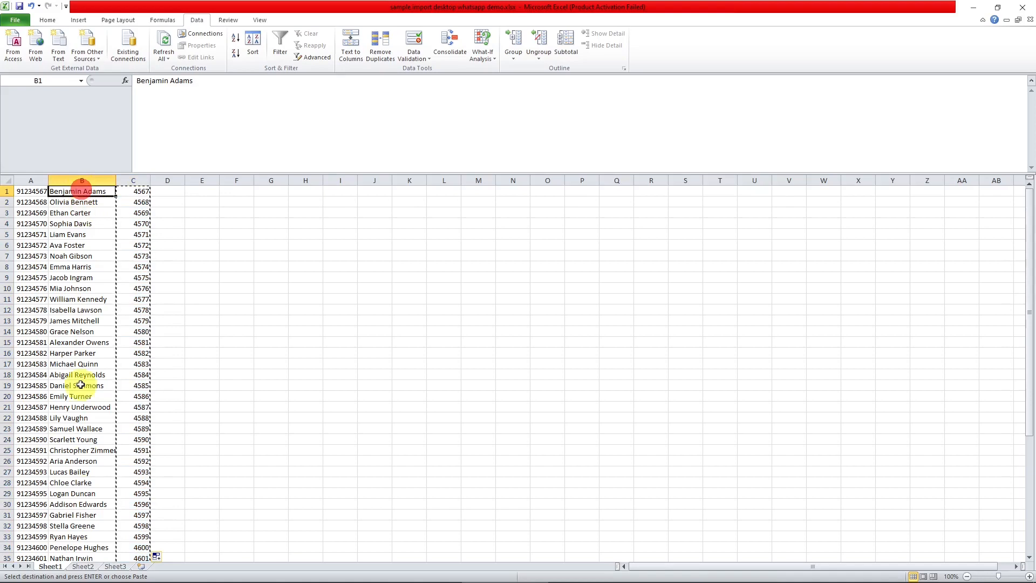
left_click(69, 558, "shift")
key("ctrl+c")
left_click(976, 6)
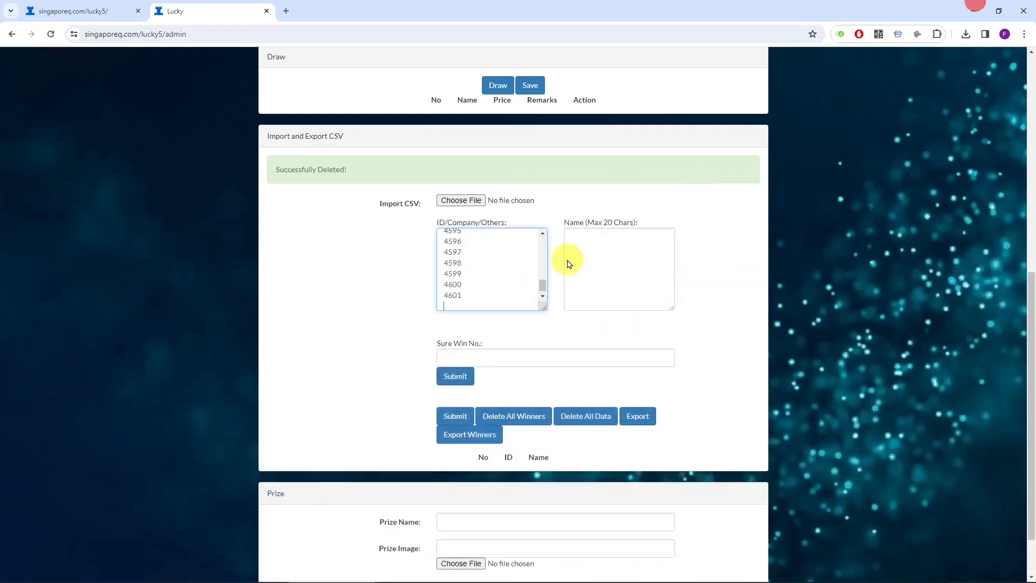
left_click(594, 238)
key("ctrl+v")
- Remove the trailing blank line from the IDs, submit the participant entries, and review the added list
left_click(493, 304)
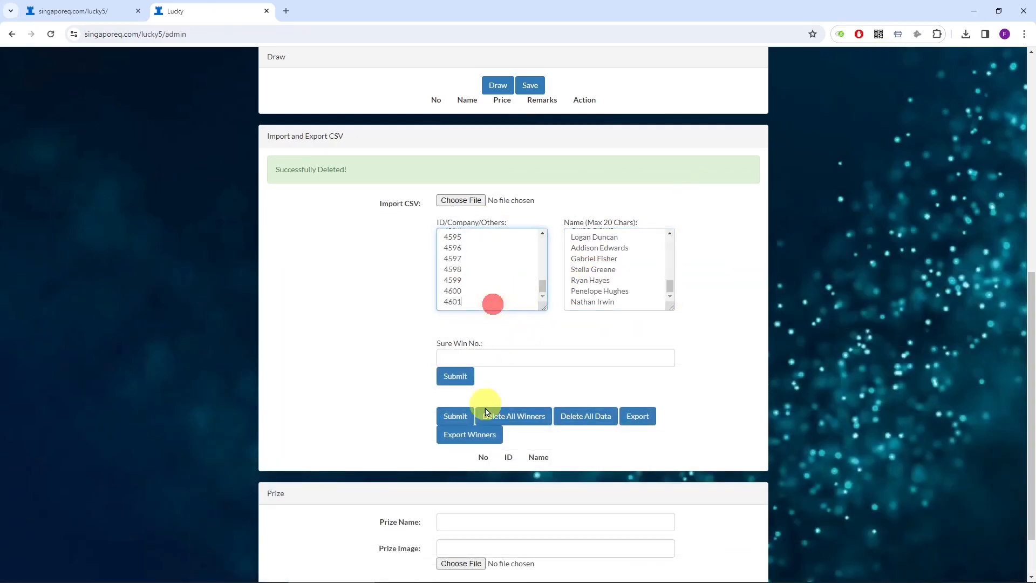
left_click(463, 417)
scroll(544, 432, "down", 11)
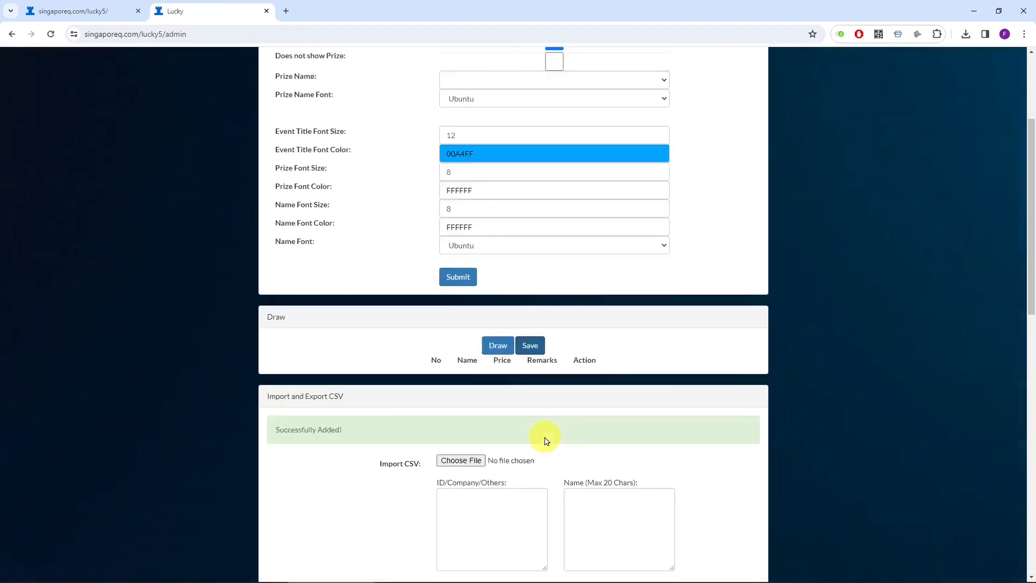
scroll(540, 405, "down", 3)
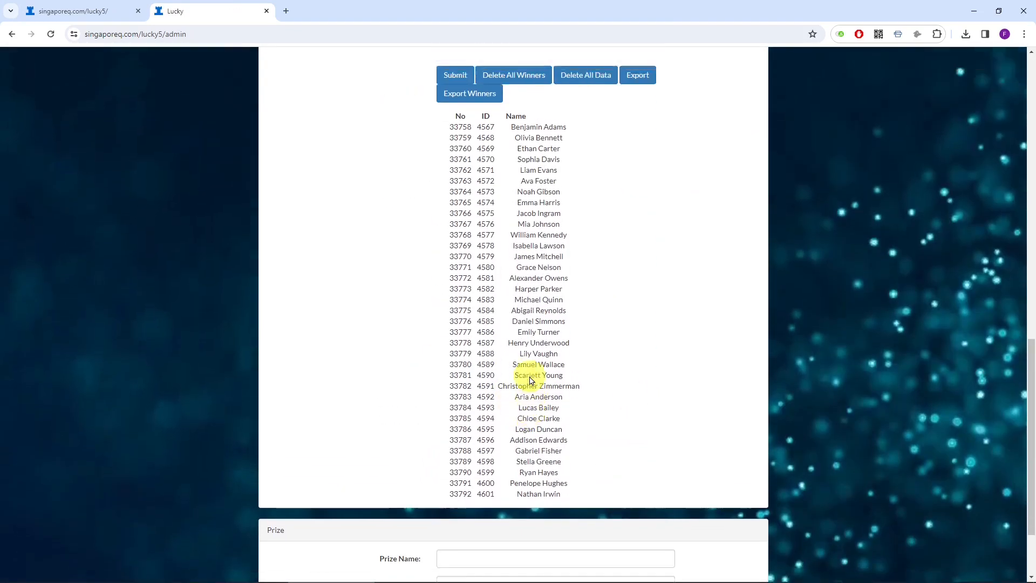
scroll(523, 382, "up", 6)
scroll(549, 451, "up", 8)
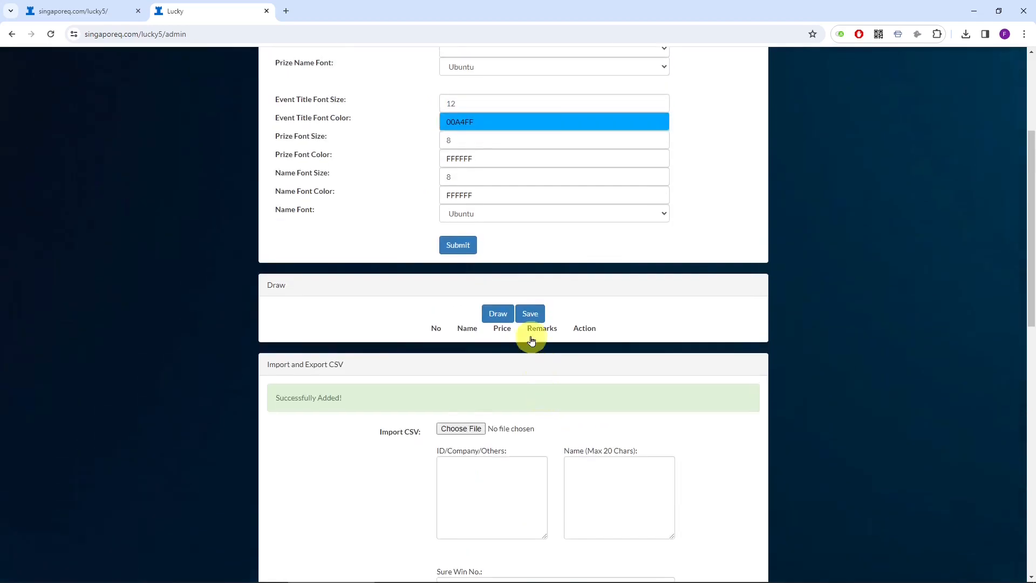
scroll(525, 384, "down", 14)
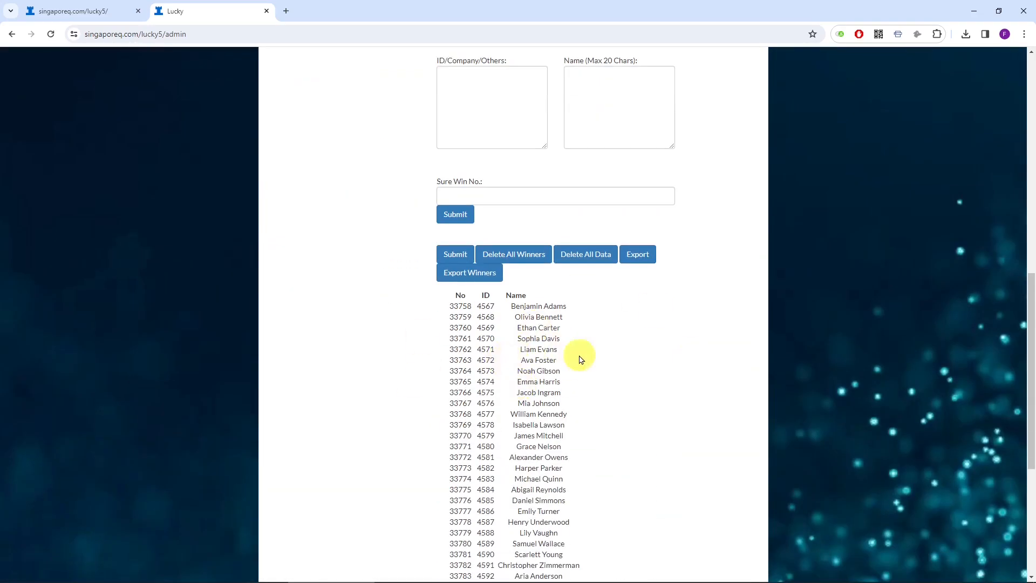
- Add a prize named "Huawei Buds" with the image huaweibuds2.png from the "whatsapp media demo" folder and submit it
scroll(545, 318, "down", 5)
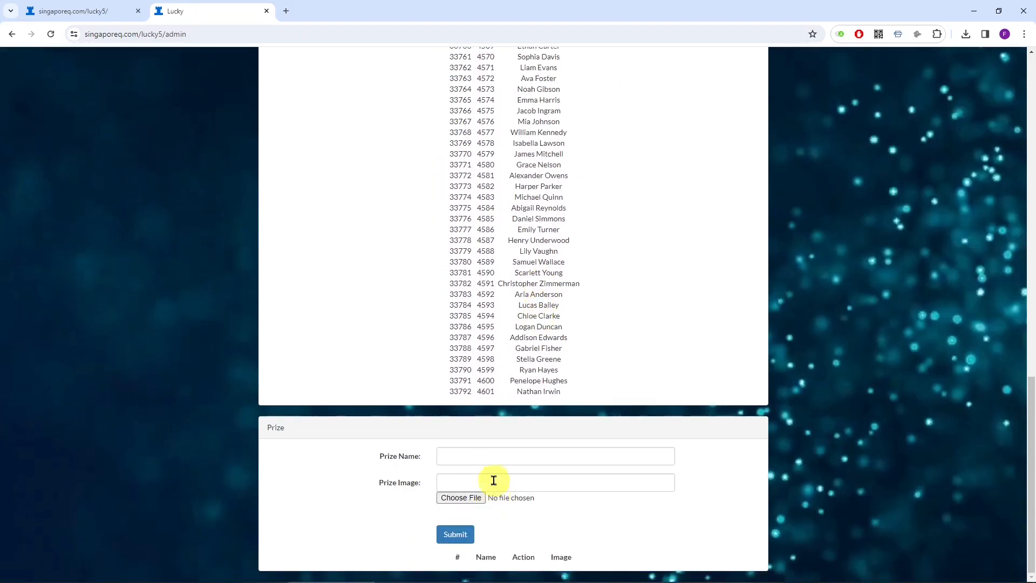
left_click(469, 457)
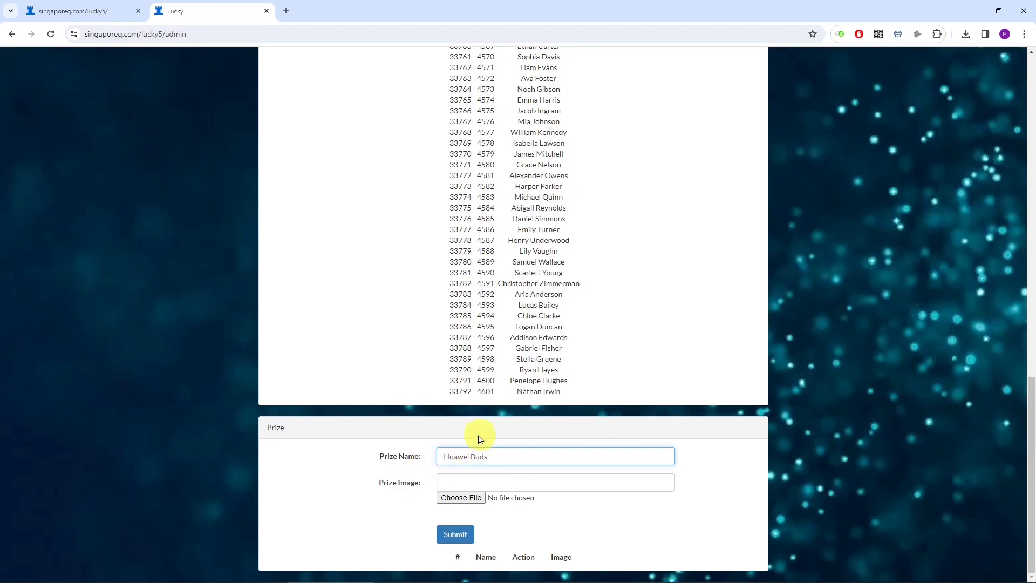
left_click(462, 498)
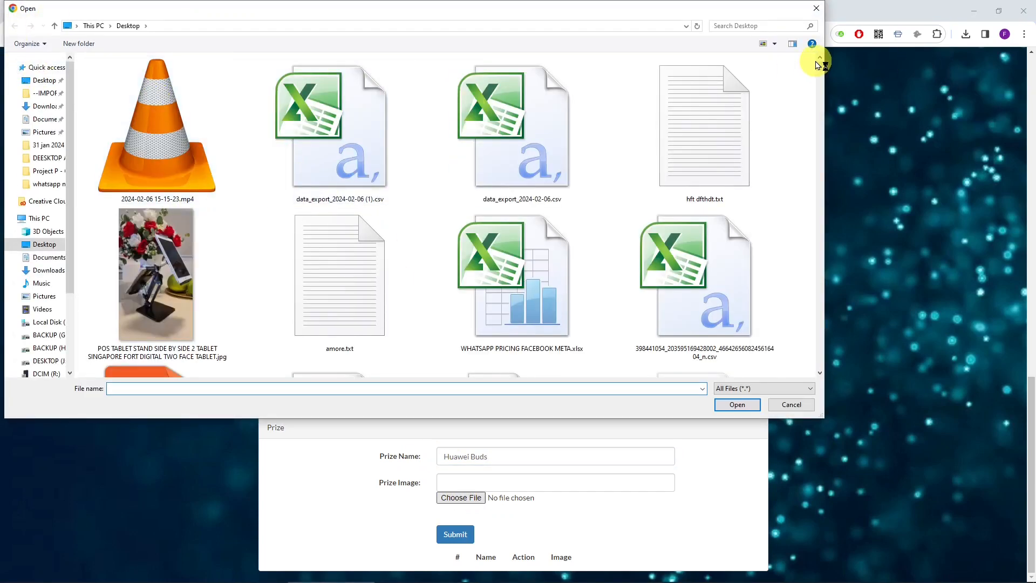
left_click_drag(818, 64, 821, 390)
scroll(566, 247, "up", 10)
scroll(385, 160, "down", 5)
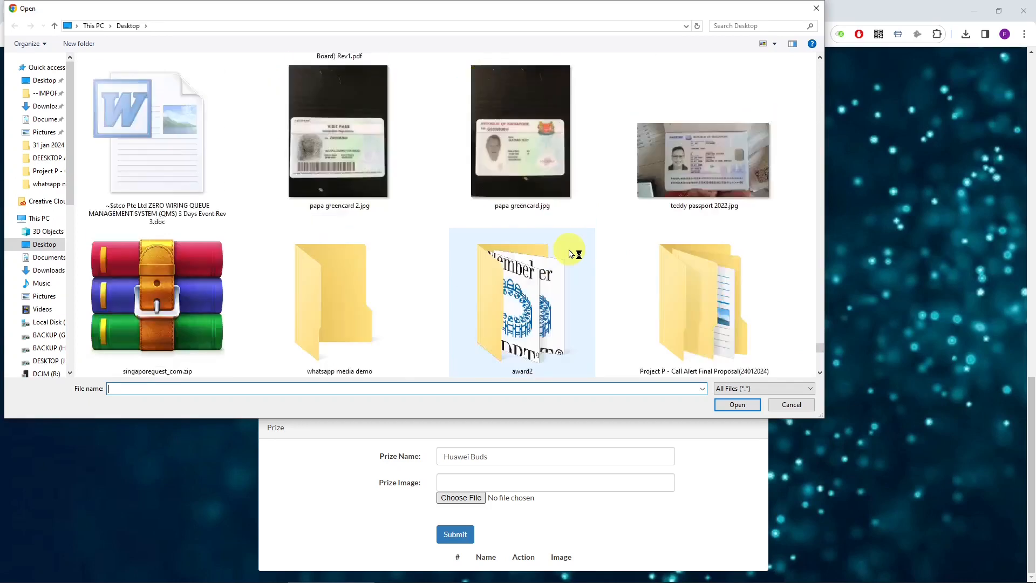
double_click(386, 161)
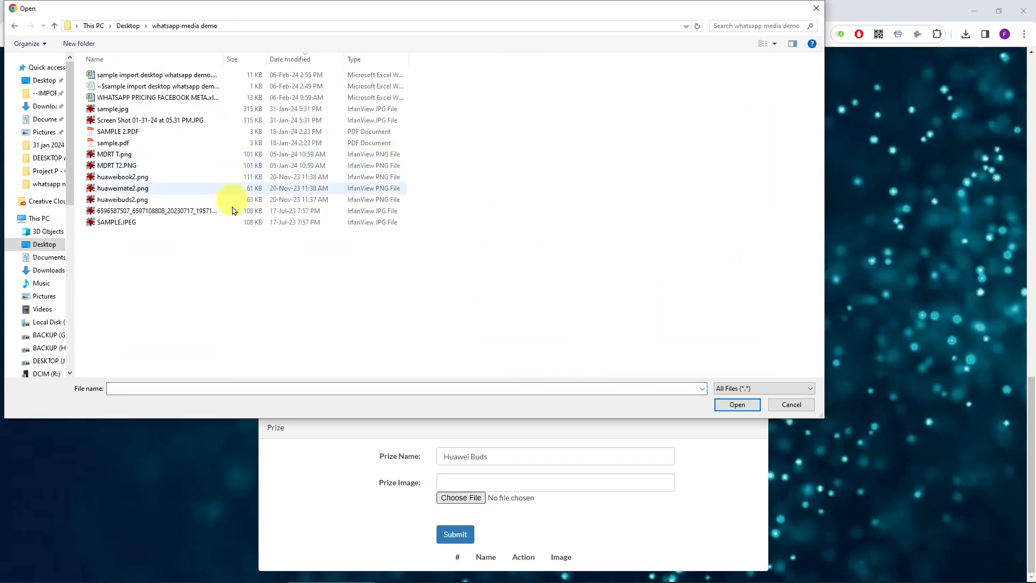
double_click(143, 199)
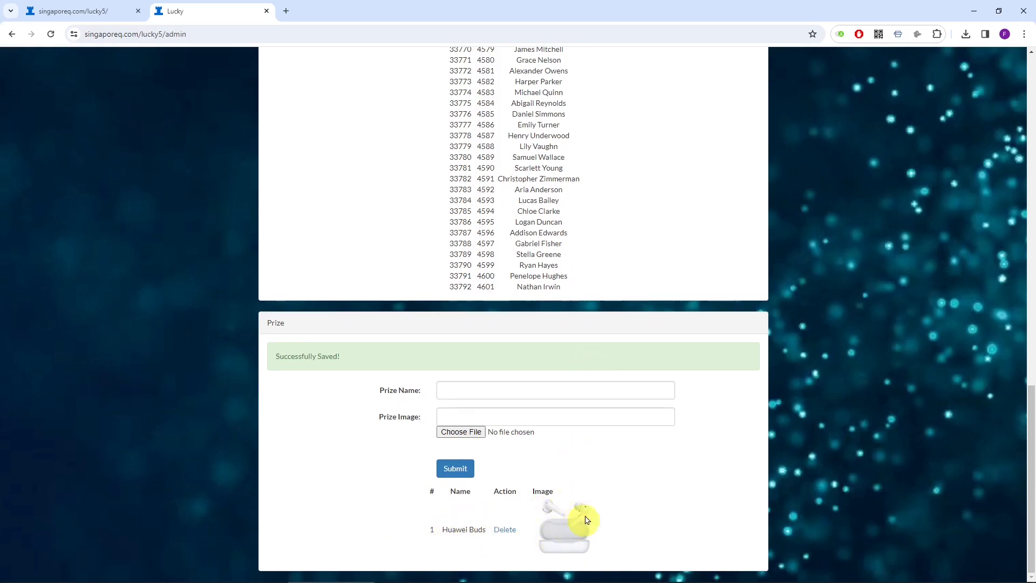
- Add a second prize named "Huawei Tablet" with the image huaweimate2.png and submit it
left_click(445, 391)
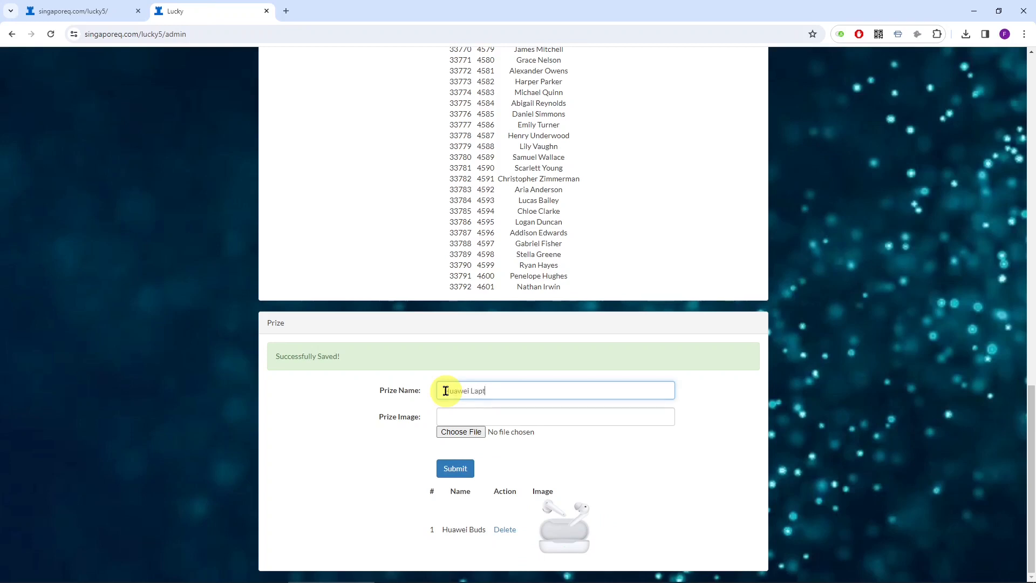
left_click(462, 432)
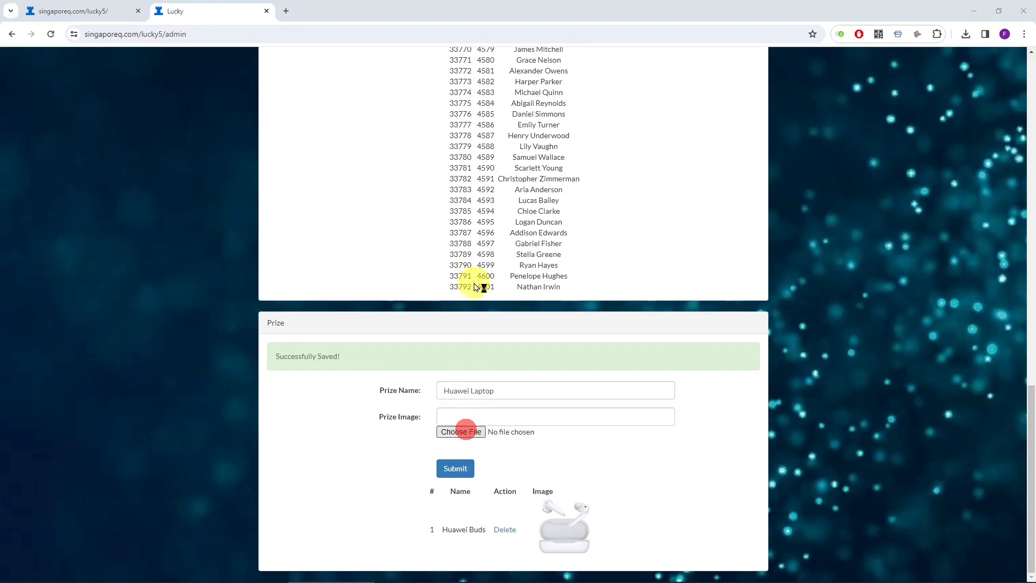
left_click(164, 189)
double_click(163, 189)
double_click(484, 392)
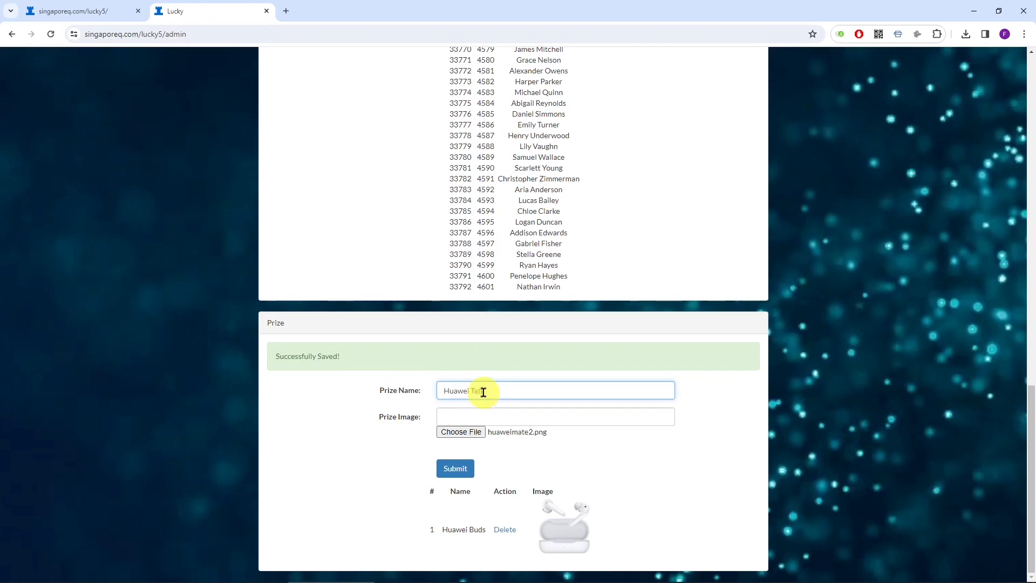
left_click(456, 468)
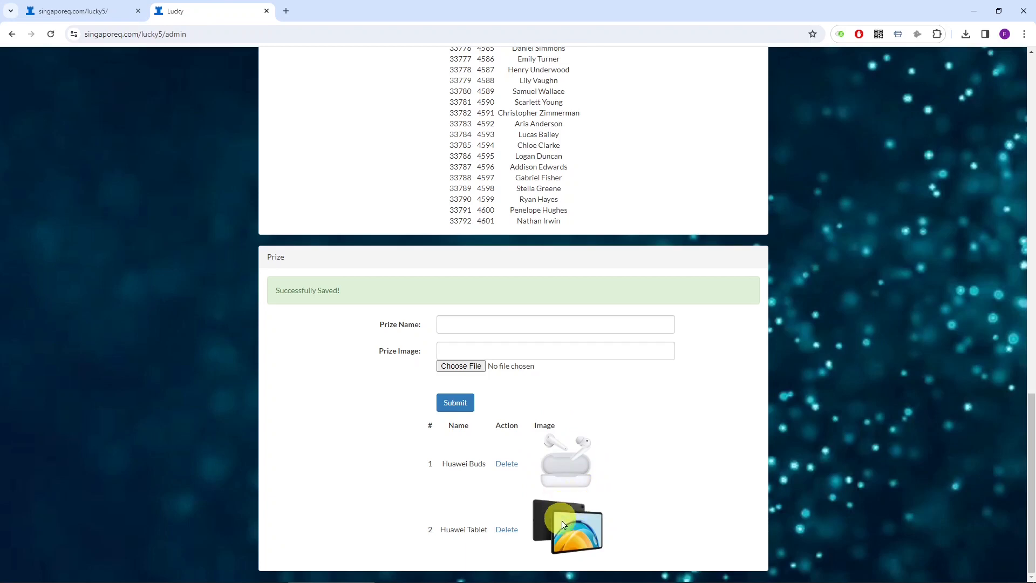
- Add a third prize named "Huawei Laptop" with the image huaweibook2.png and submit it
left_click(461, 324)
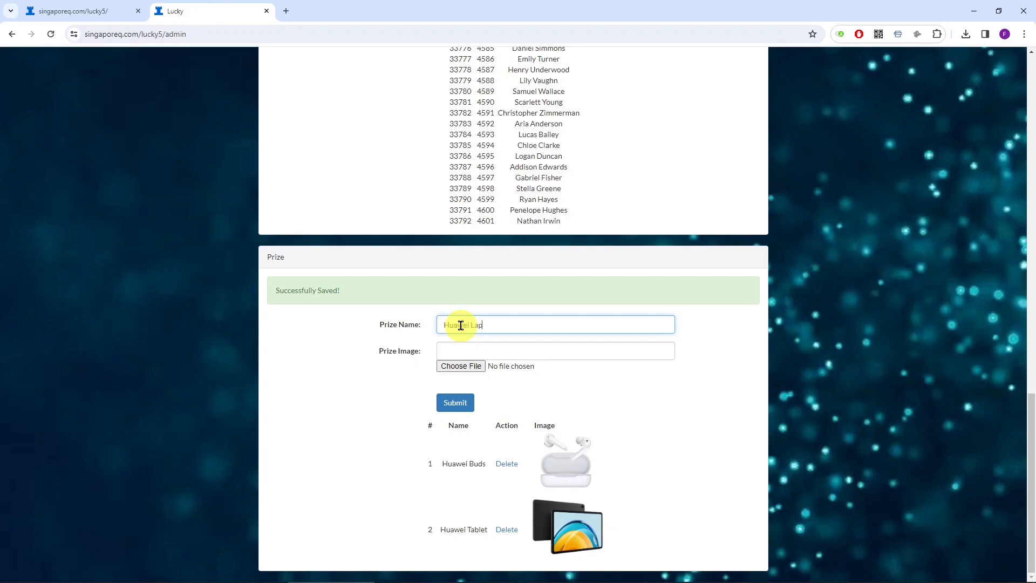
left_click(461, 365)
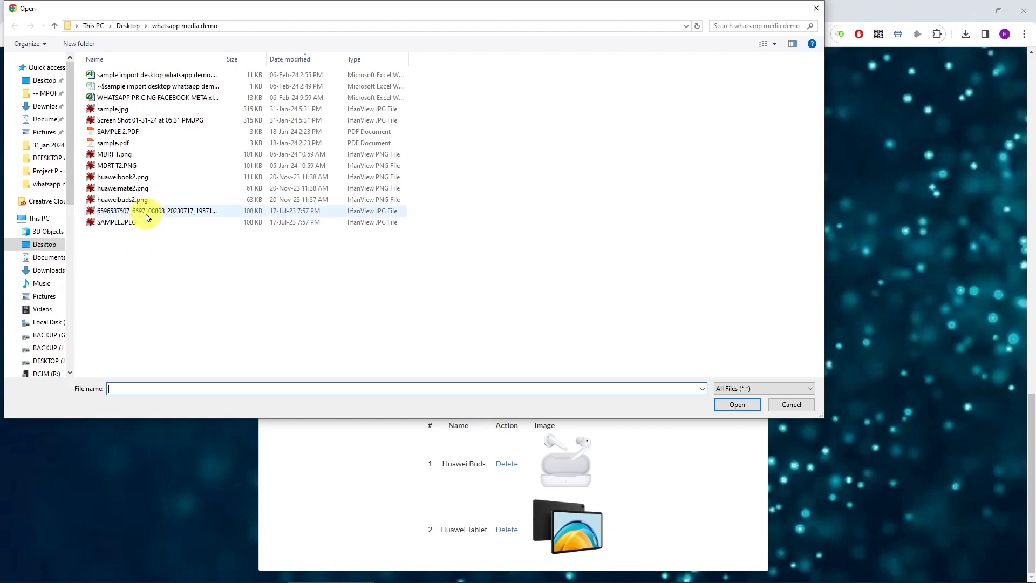
double_click(145, 178)
left_click(454, 401)
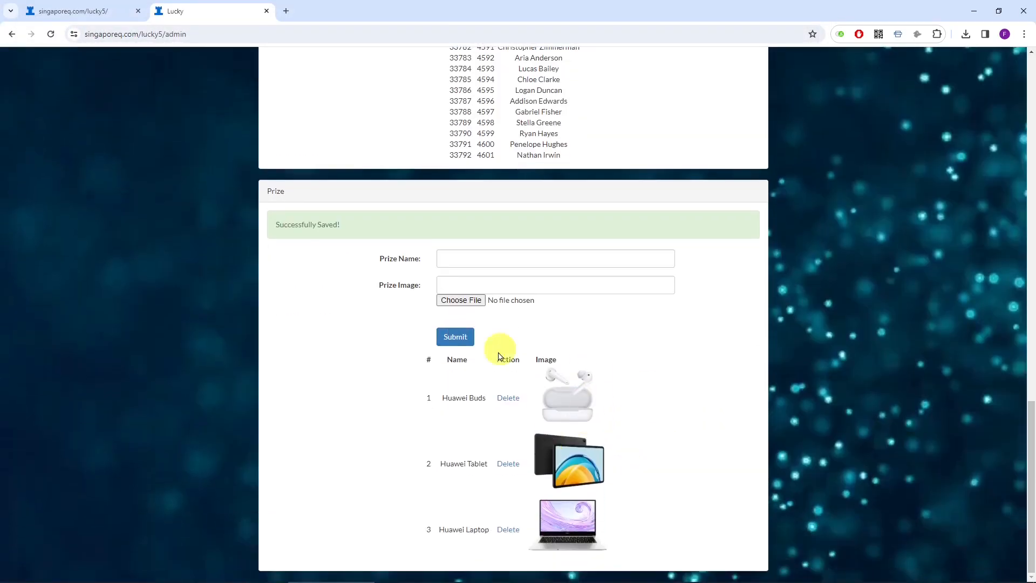
- Review the participant list and event settings on the admin page, and check the public lucky draw page
scroll(574, 381, "up", 10)
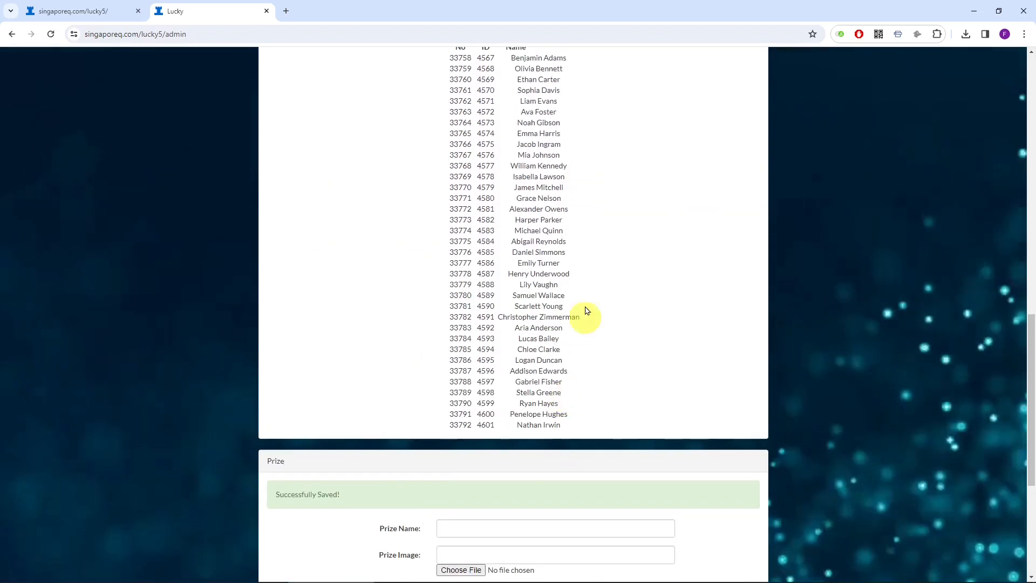
scroll(474, 342, "down", 3)
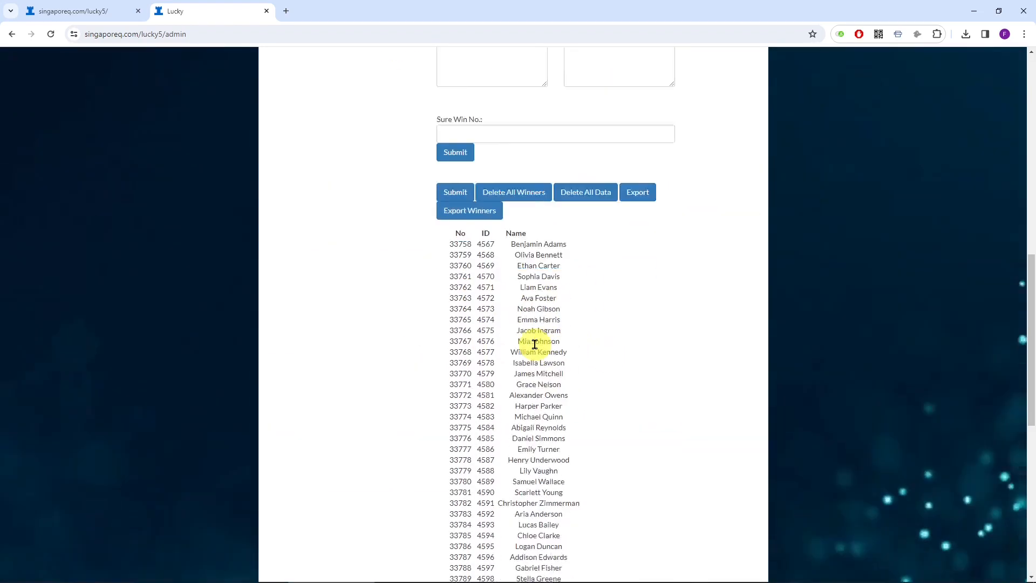
scroll(492, 348, "up", 4)
scroll(492, 348, "up", 9)
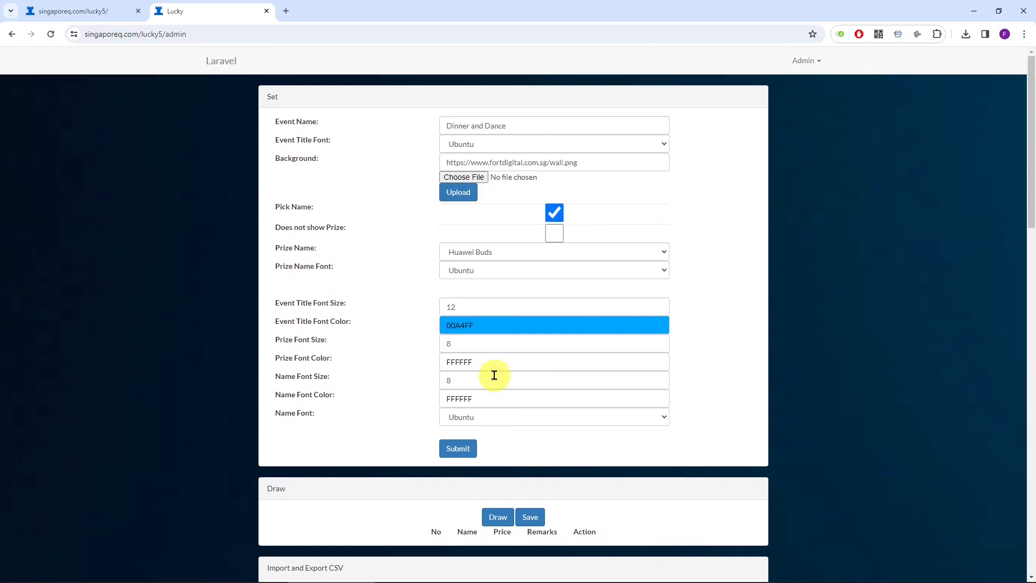
left_click(111, 15)
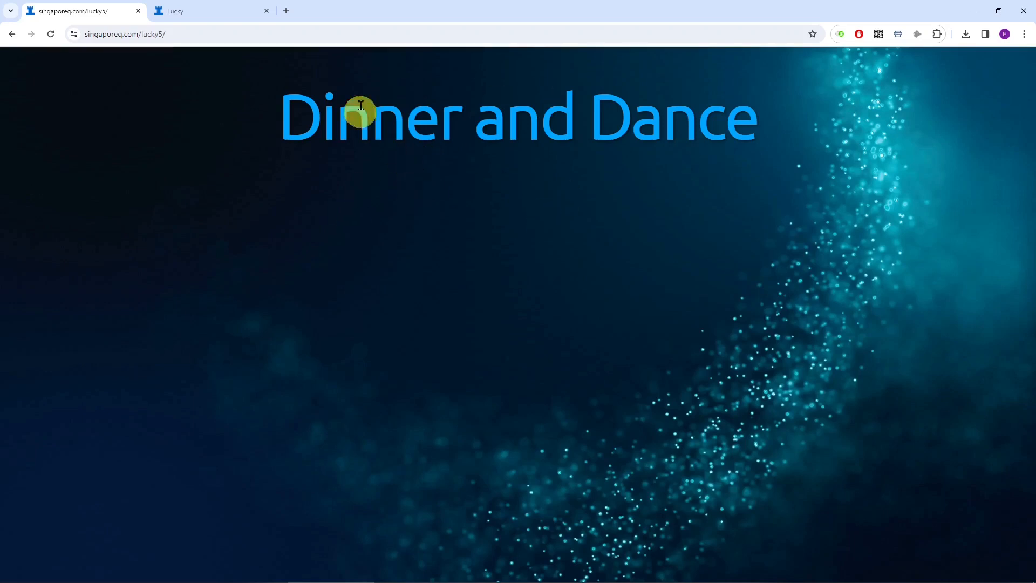
left_click(199, 7)
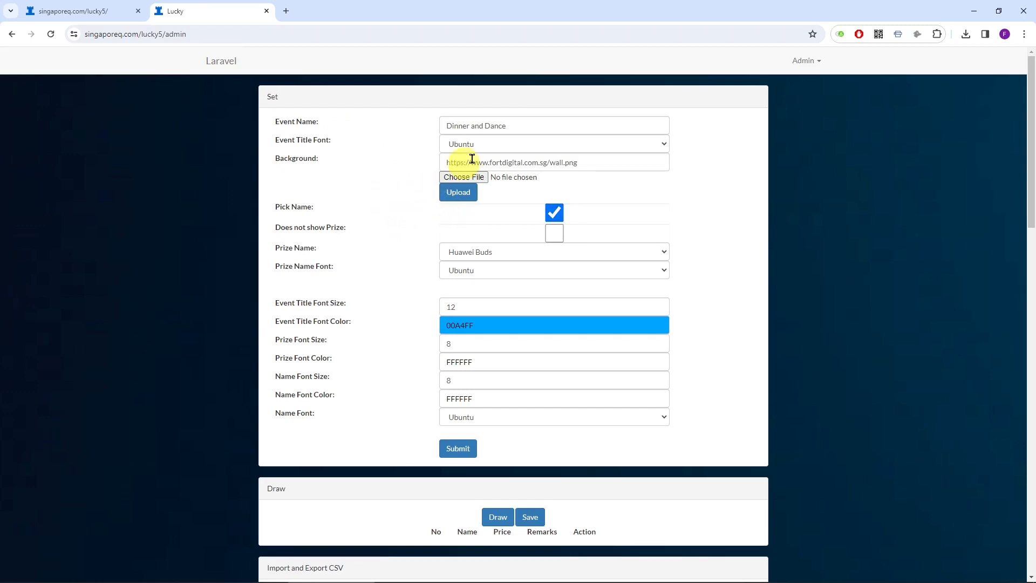
scroll(407, 298, "down", 3)
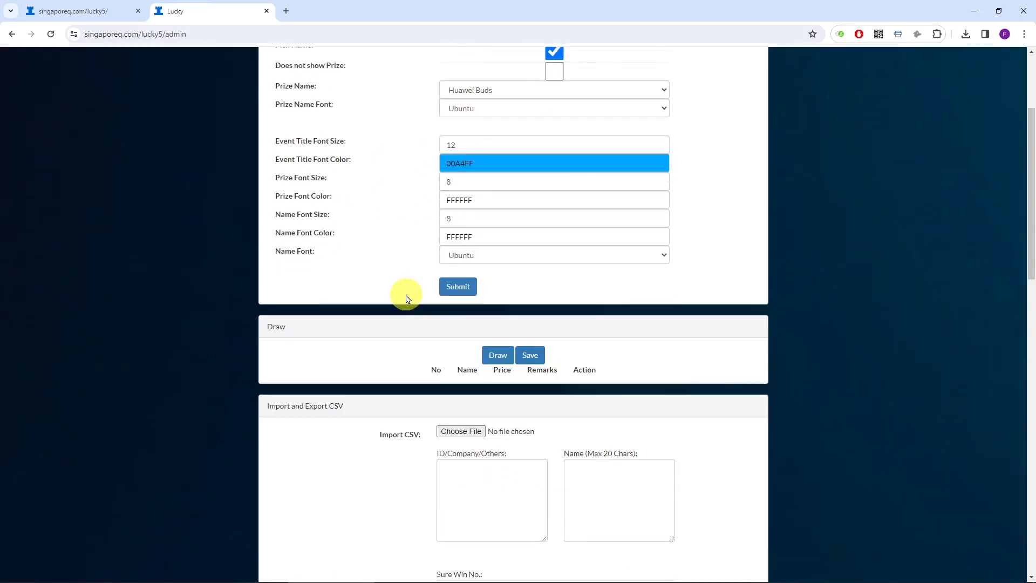
scroll(409, 294, "up", 3)
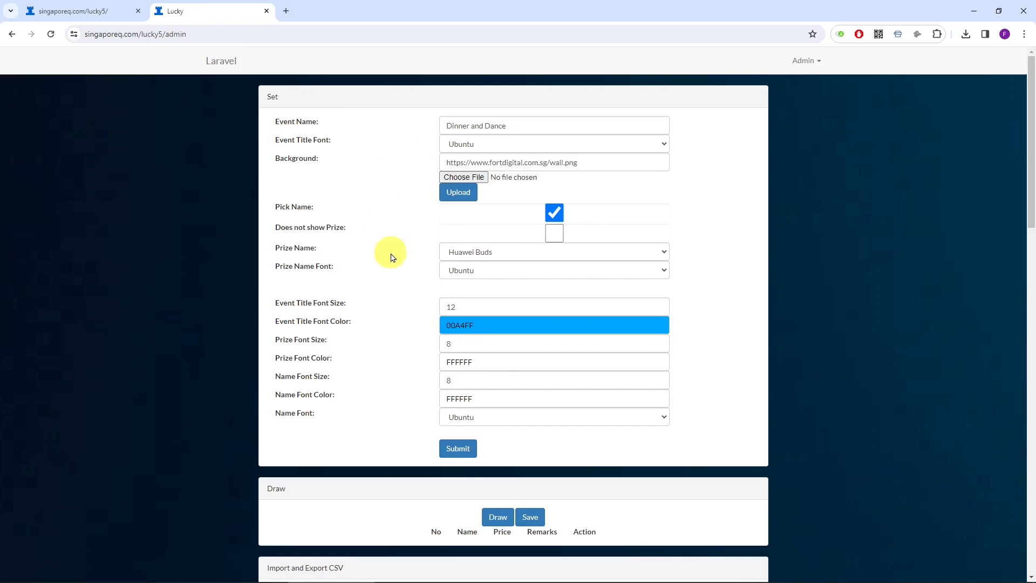
- Select Huawei Buds as the prize to draw, submit the event settings, and check the public lucky draw page
left_click(486, 253)
left_click(492, 268)
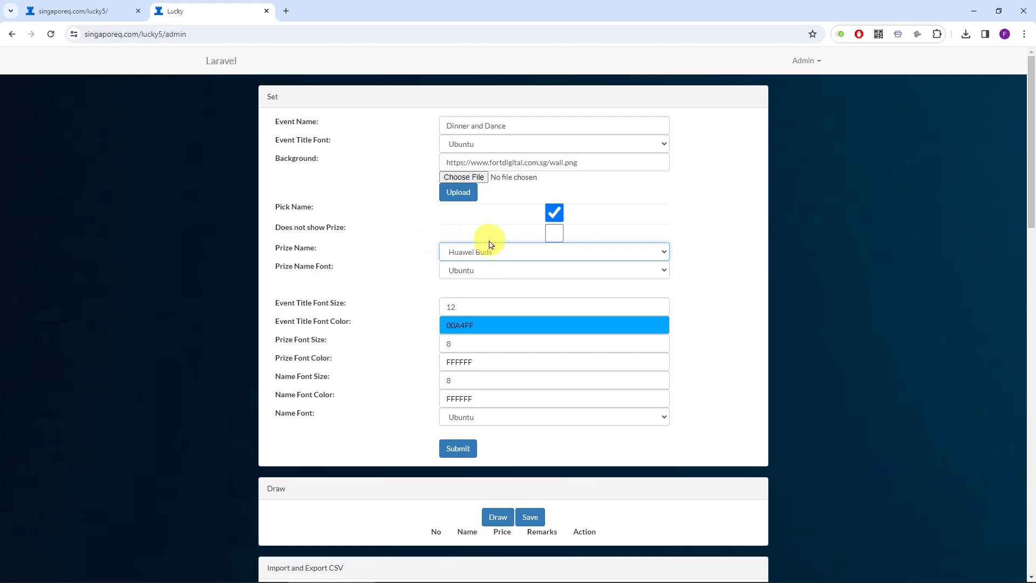
scroll(408, 342, "down", 2)
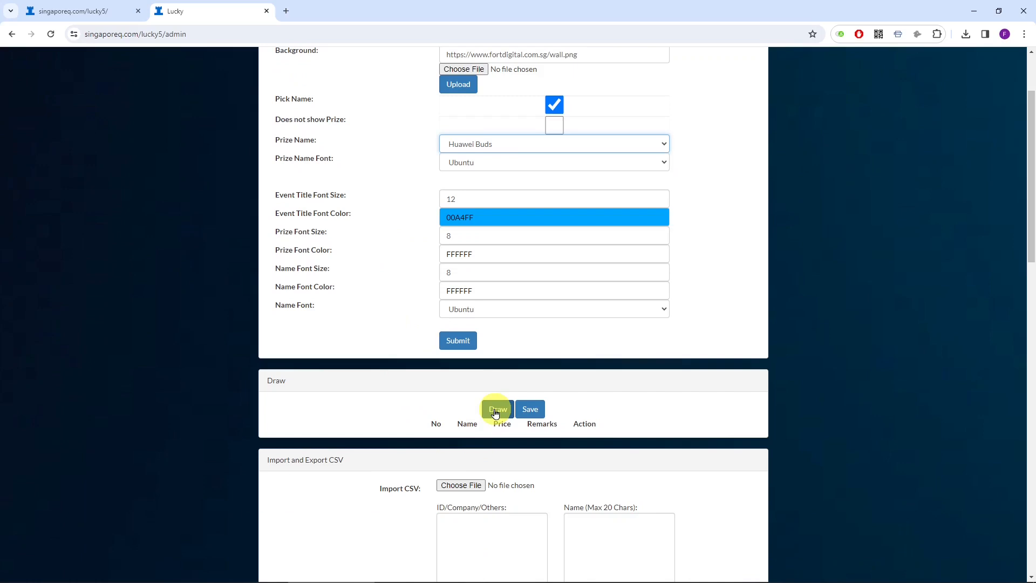
left_click(76, 11)
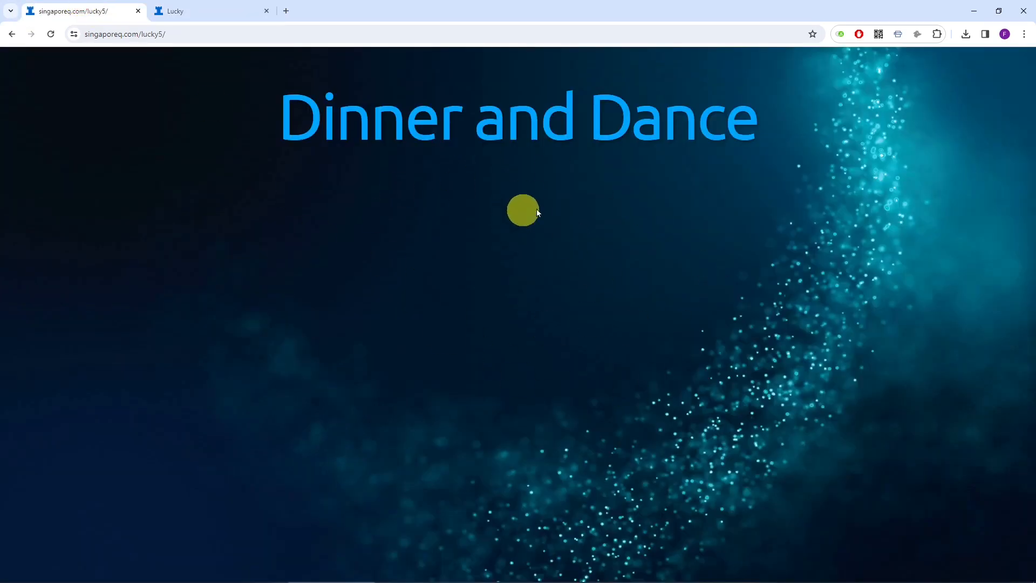
left_click(203, 7)
scroll(486, 237, "up", 2)
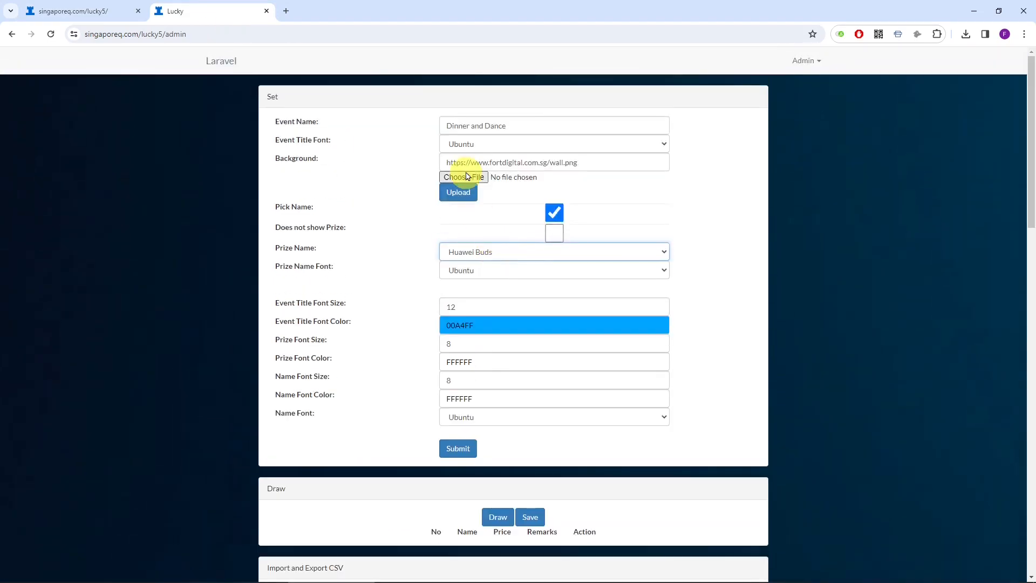
left_click(454, 446)
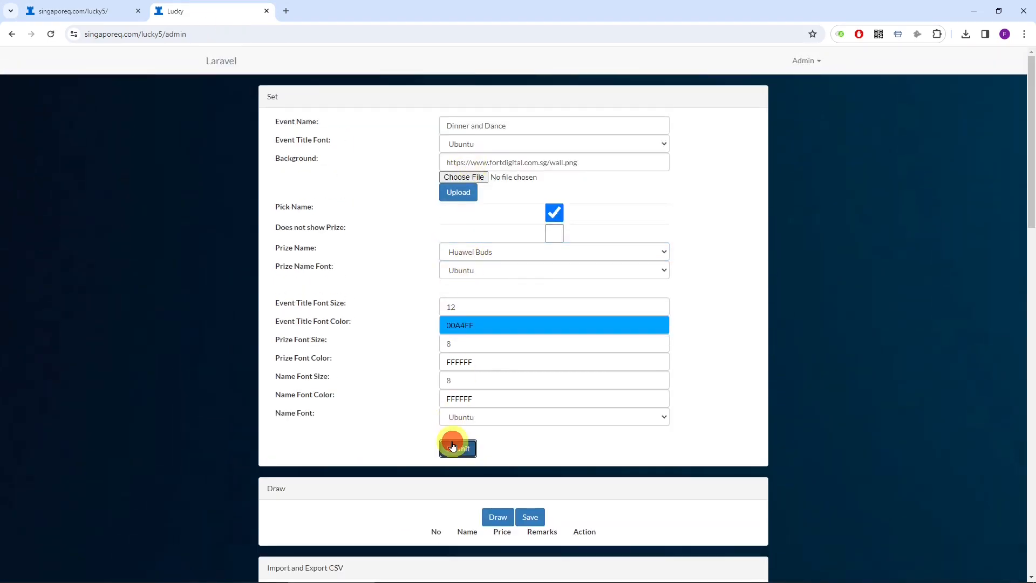
left_click(95, 9)
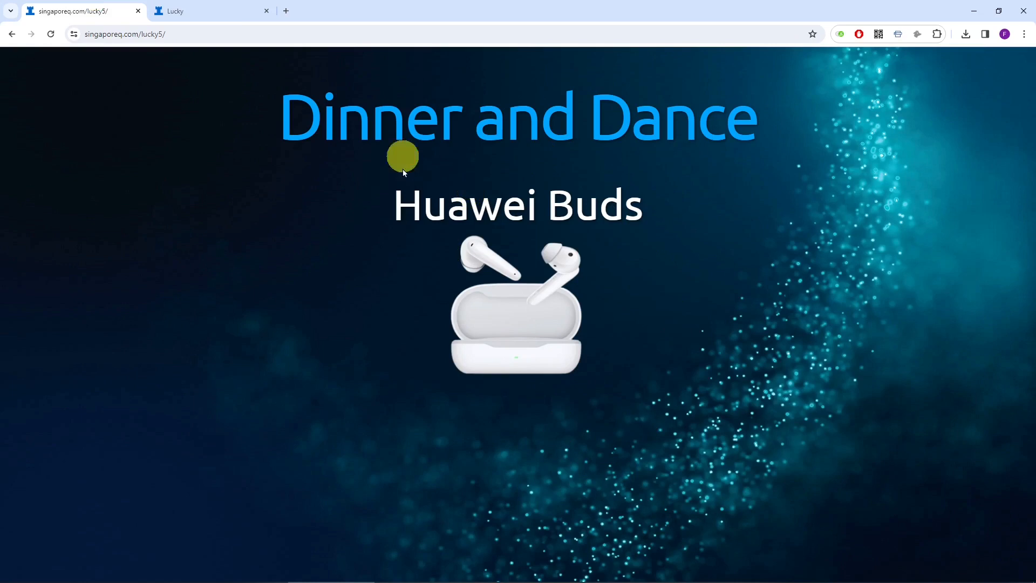
left_click(201, 8)
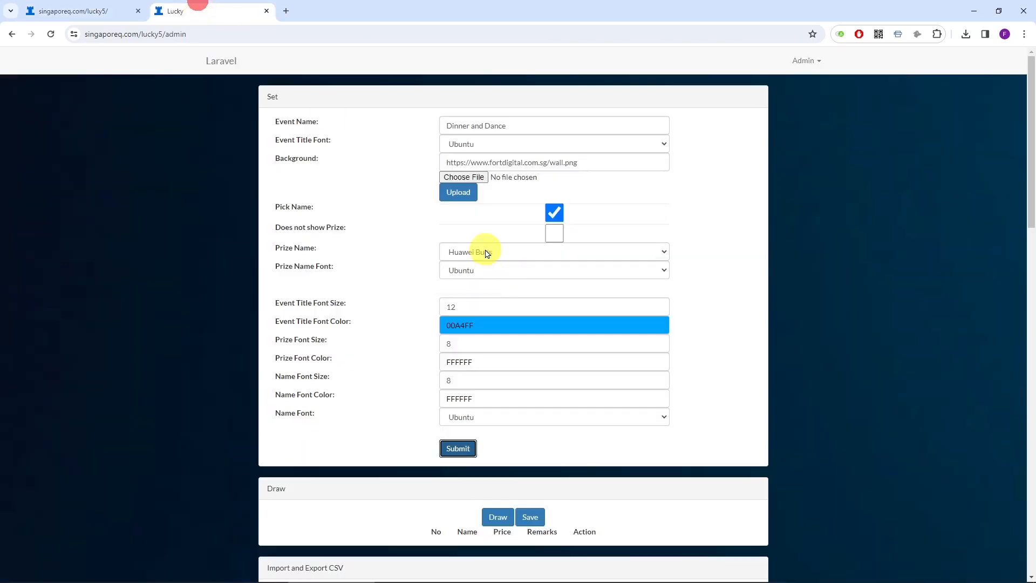